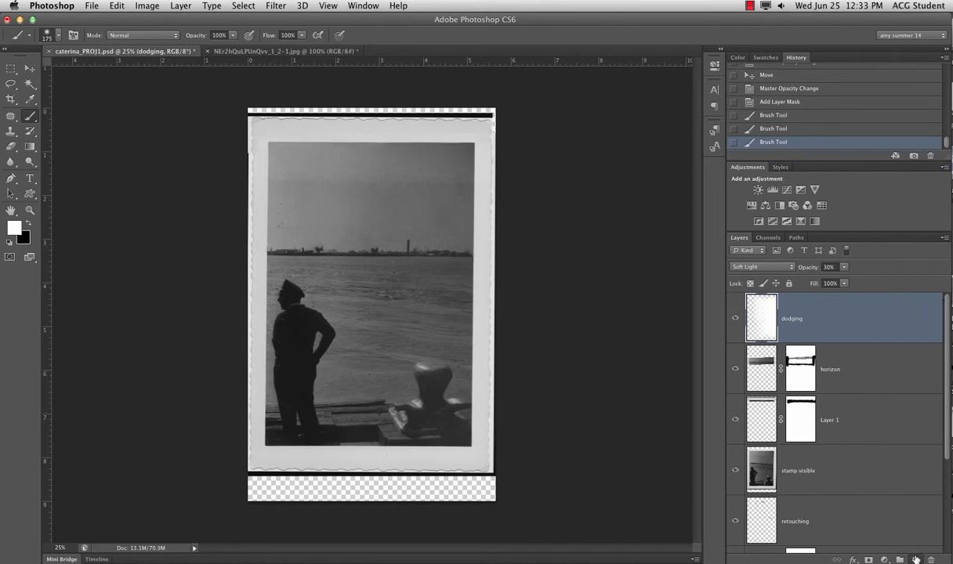
- Create a new layer above the dodging layer and name it "color"
left_click(915, 559)
double_click(793, 319)
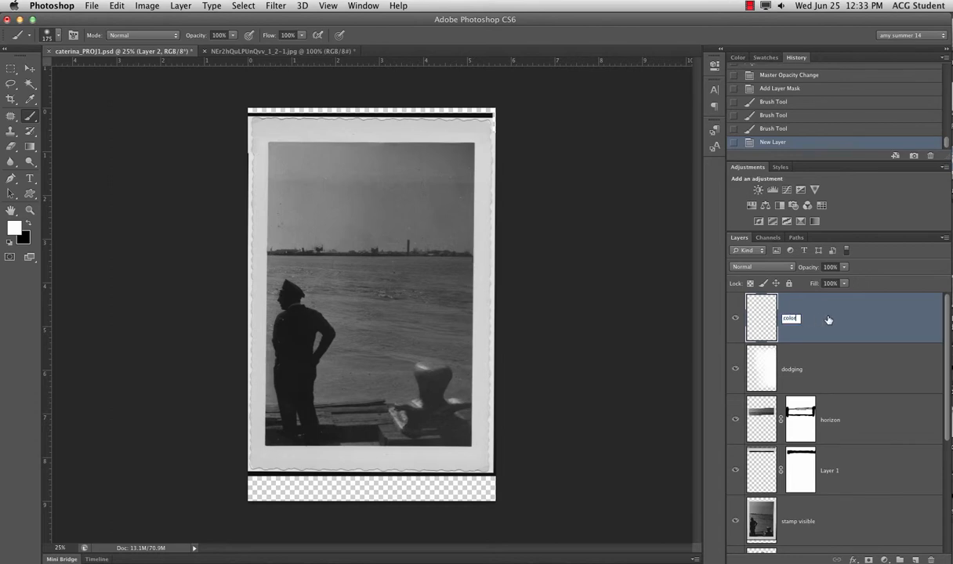
key("Return")
- Set the foreground color to a bright blue (44a5ef) for tinting the water
key("super+plus")
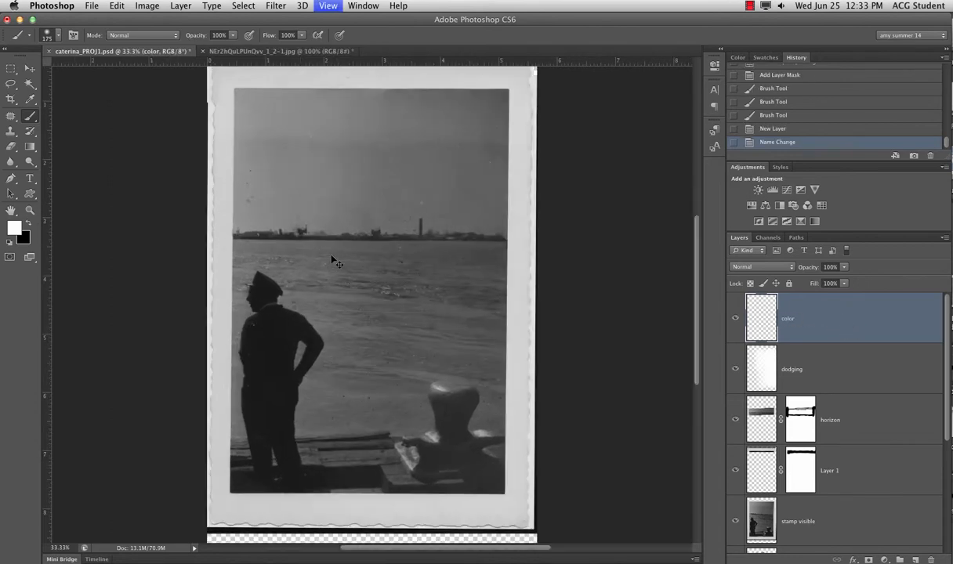
key("super+plus")
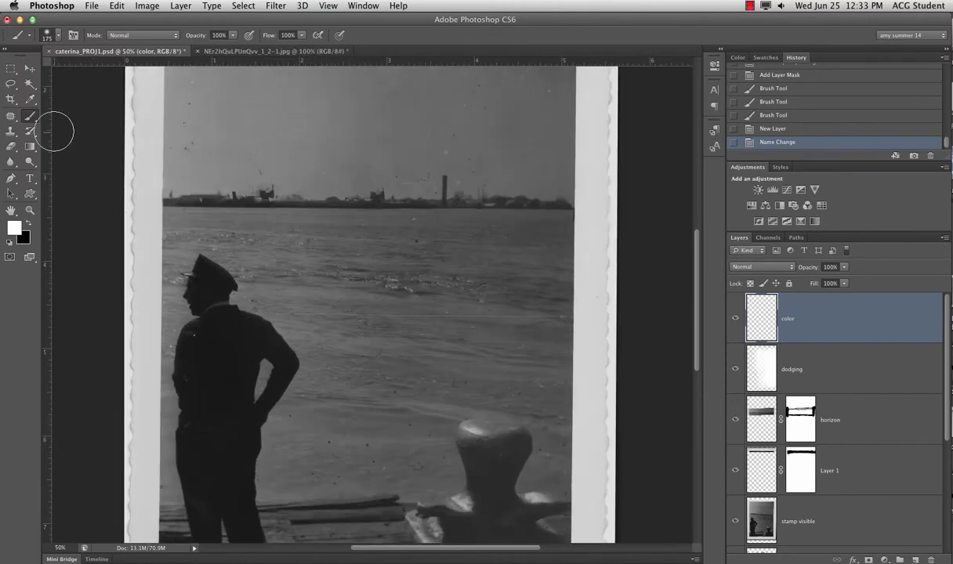
left_click(15, 228)
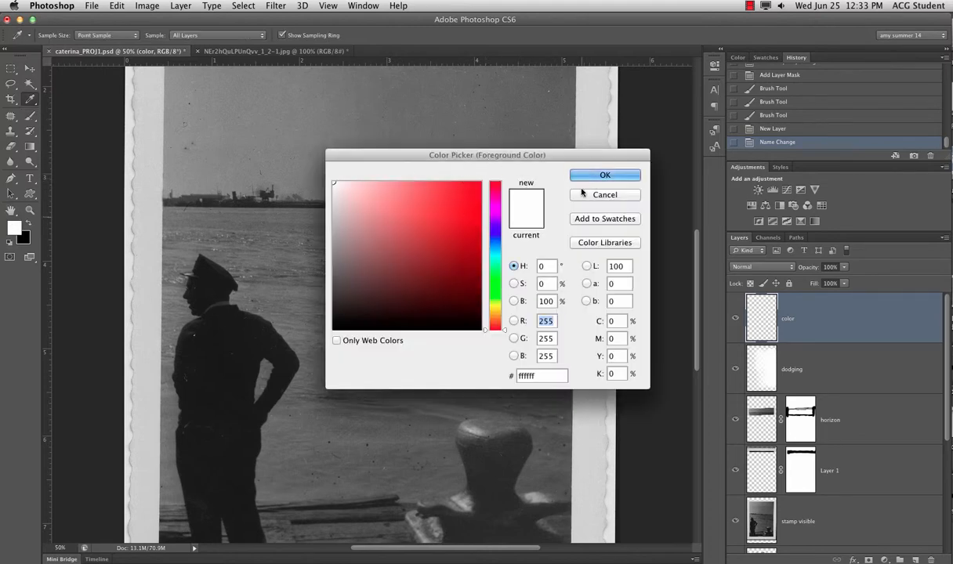
left_click(496, 245)
left_click_drag(468, 243, 439, 192)
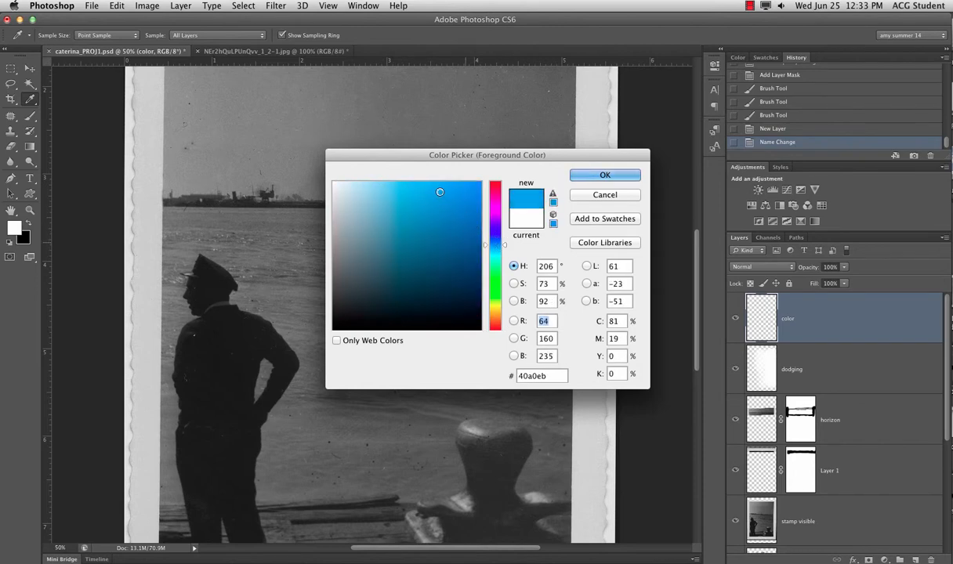
left_click(605, 174)
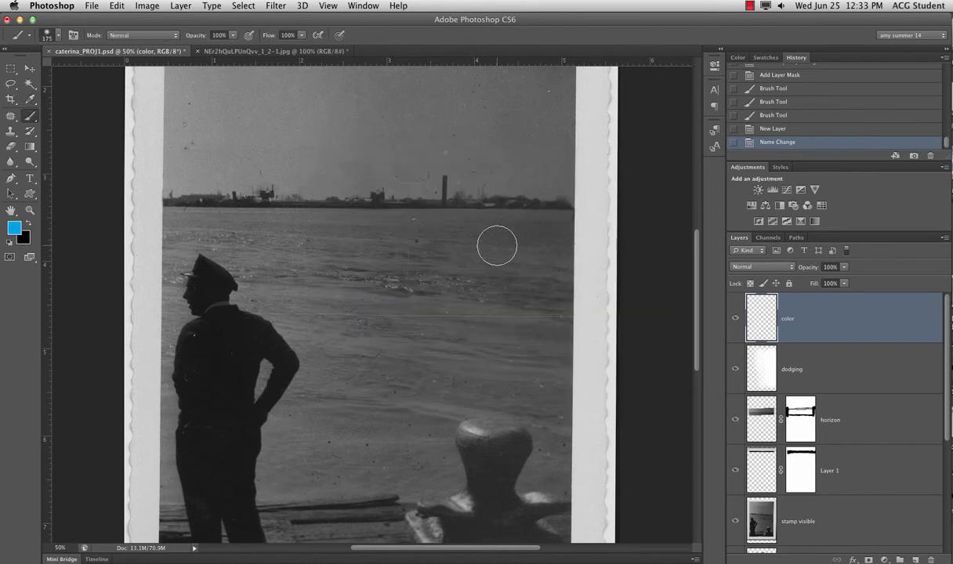
- Paint blue over the main area of water between the man, the horizon and the bollard on the color layer
mouse_move(491, 227)
left_mouse_down()
mouse_move(539, 224)
mouse_move(481, 254)
mouse_move(522, 262)
mouse_move(533, 281)
mouse_move(458, 307)
mouse_move(529, 324)
mouse_move(523, 341)
mouse_move(467, 364)
mouse_move(513, 381)
mouse_move(510, 292)
mouse_move(433, 234)
mouse_move(446, 234)
mouse_move(251, 236)
mouse_move(305, 233)
mouse_move(314, 292)
mouse_move(392, 298)
mouse_move(430, 269)
mouse_move(379, 268)
mouse_move(381, 325)
mouse_move(415, 318)
mouse_move(450, 336)
mouse_move(370, 372)
mouse_move(349, 395)
mouse_move(363, 399)
mouse_move(356, 380)
mouse_move(312, 401)
mouse_move(295, 429)
mouse_move(349, 458)
mouse_move(297, 475)
mouse_move(408, 467)
mouse_move(412, 430)
mouse_move(386, 432)
mouse_move(386, 413)
mouse_move(475, 378)
mouse_move(413, 421)
mouse_move(441, 386)
left_mouse_up()
mouse_move(424, 237)
left_mouse_down()
mouse_move(446, 223)
mouse_move(423, 220)
left_mouse_up()
mouse_move(267, 255)
left_mouse_down()
mouse_move(264, 290)
mouse_move(290, 307)
mouse_move(344, 375)
mouse_move(300, 307)
mouse_move(348, 346)
mouse_move(383, 331)
left_mouse_up()
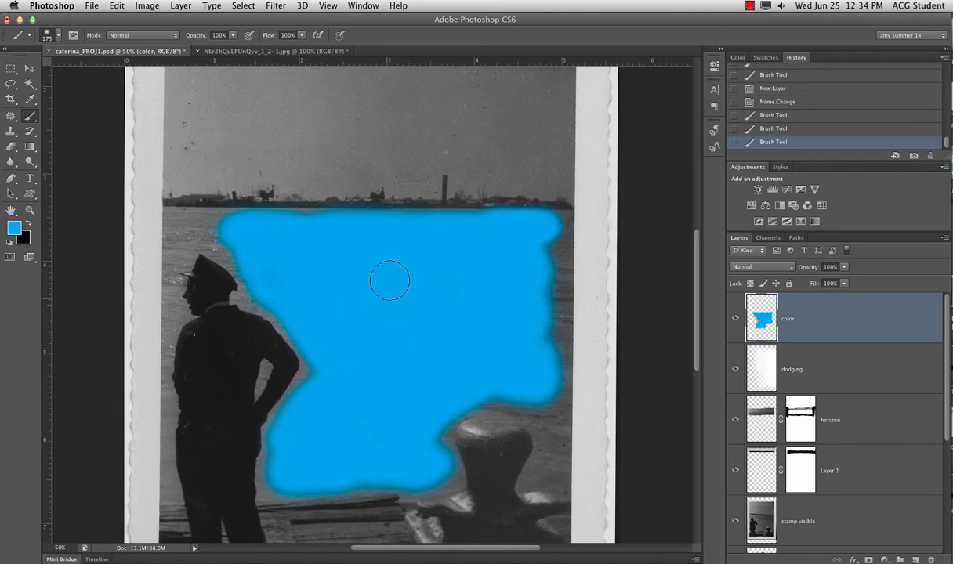
- Try the Multiply and Soft Light blend modes on the color layer, and settle on Overlay
left_click(793, 269)
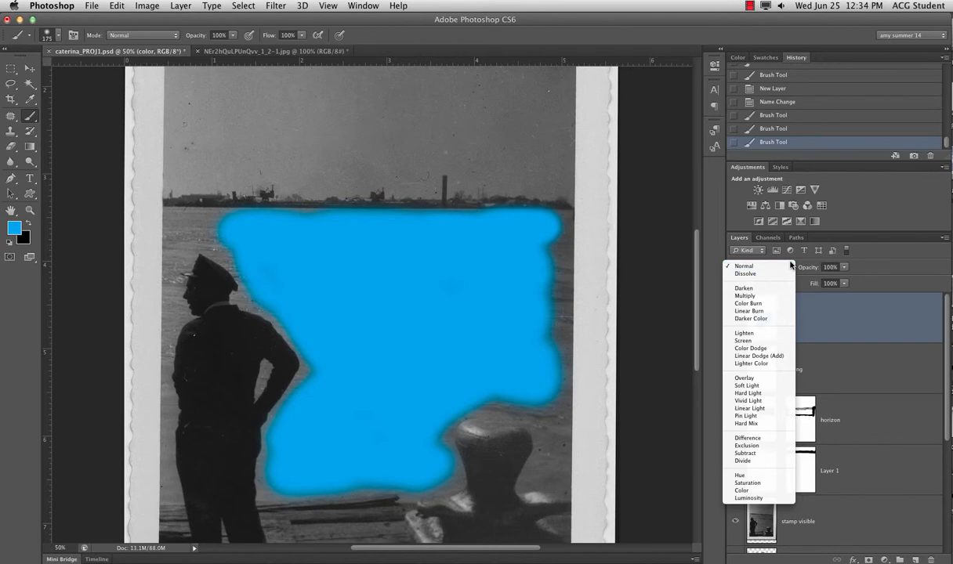
left_click(766, 296)
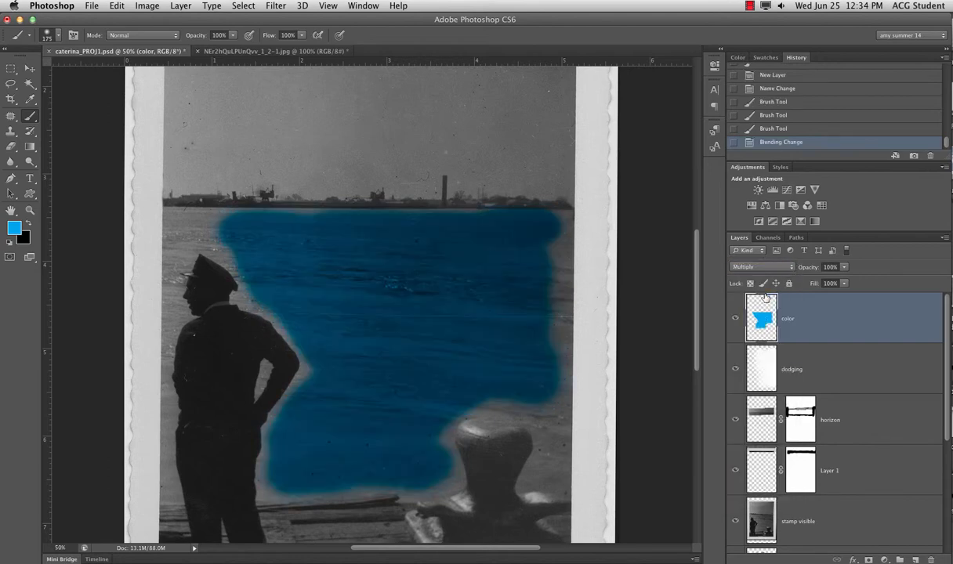
left_click(770, 268)
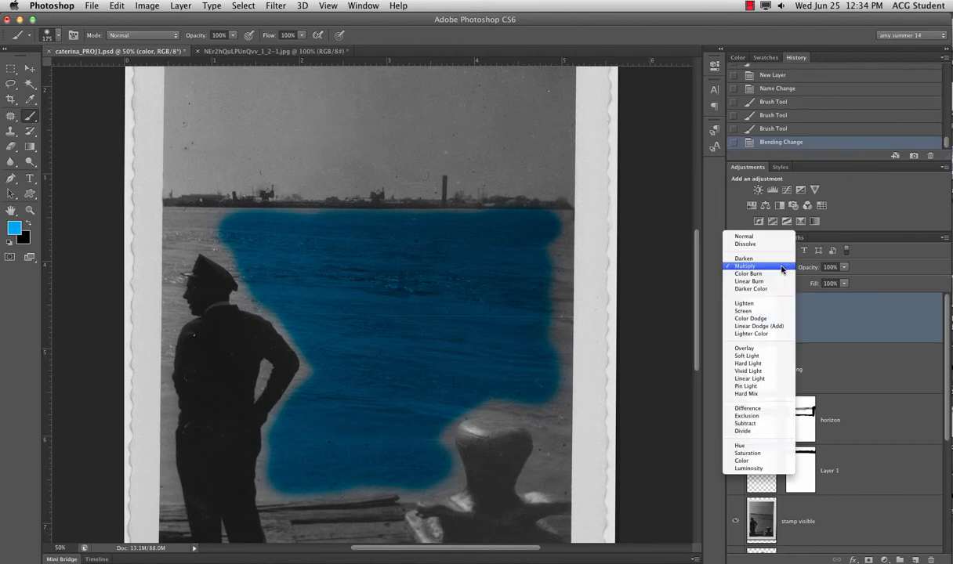
left_click(715, 342)
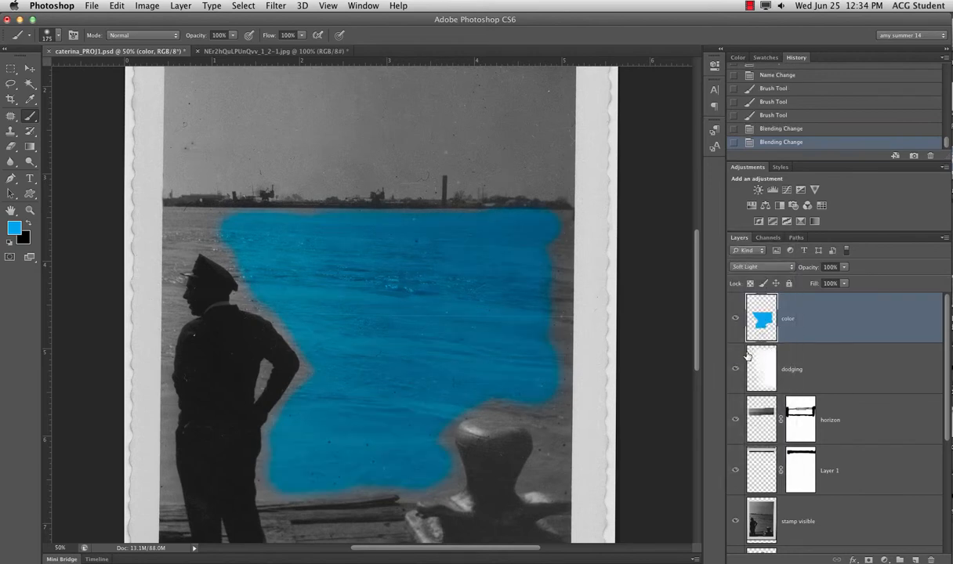
left_click(790, 266)
left_click(789, 259)
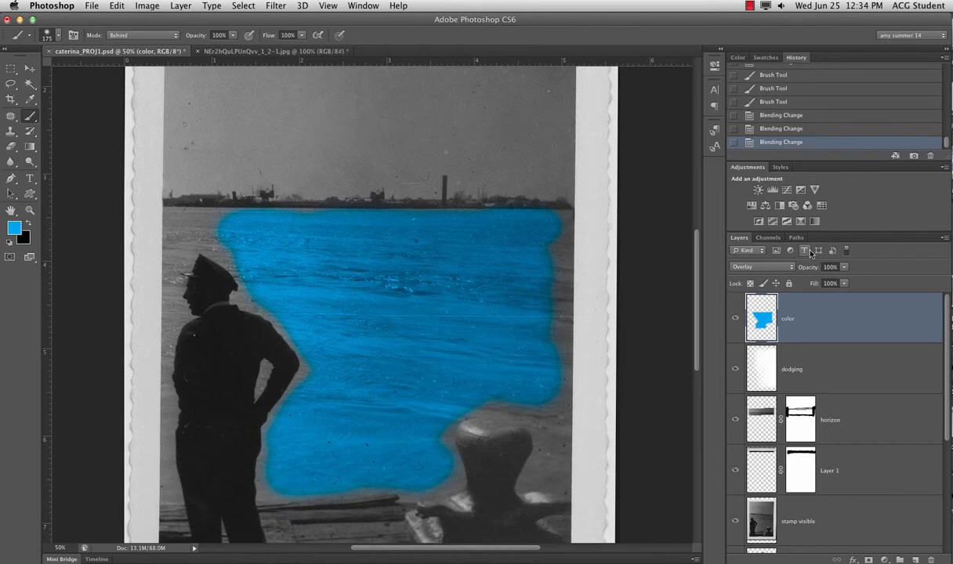
- Cycle the color layer through the remaining blend modes to compare their effects, ending back on Overlay
left_click(30, 70)
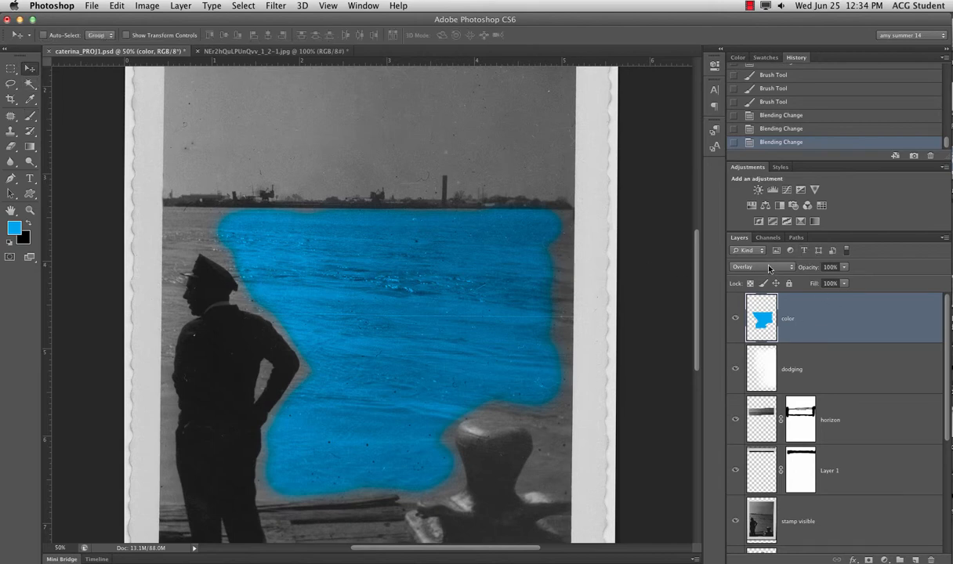
scroll(770, 269, "down", 4)
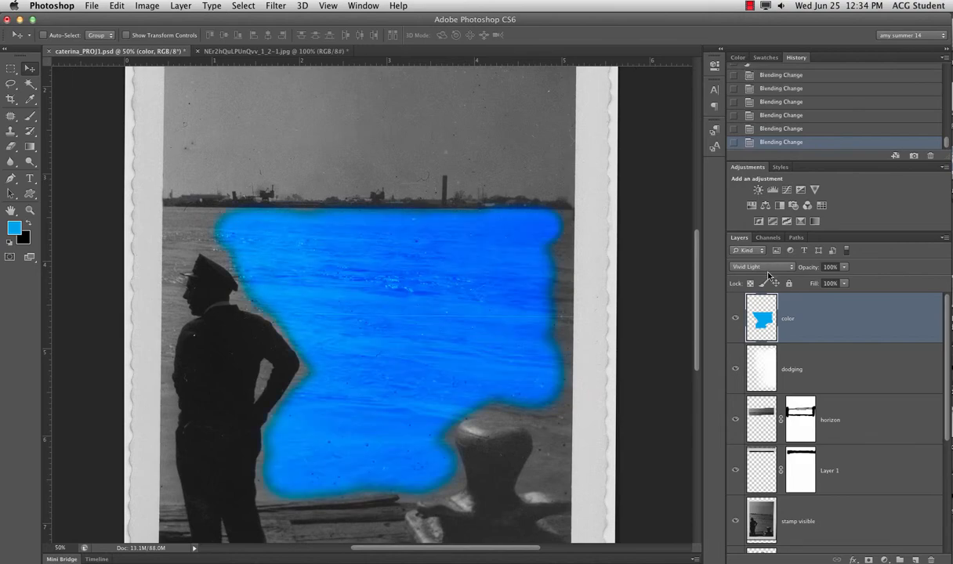
scroll(771, 277, "down", 1)
scroll(764, 298, "down", 1)
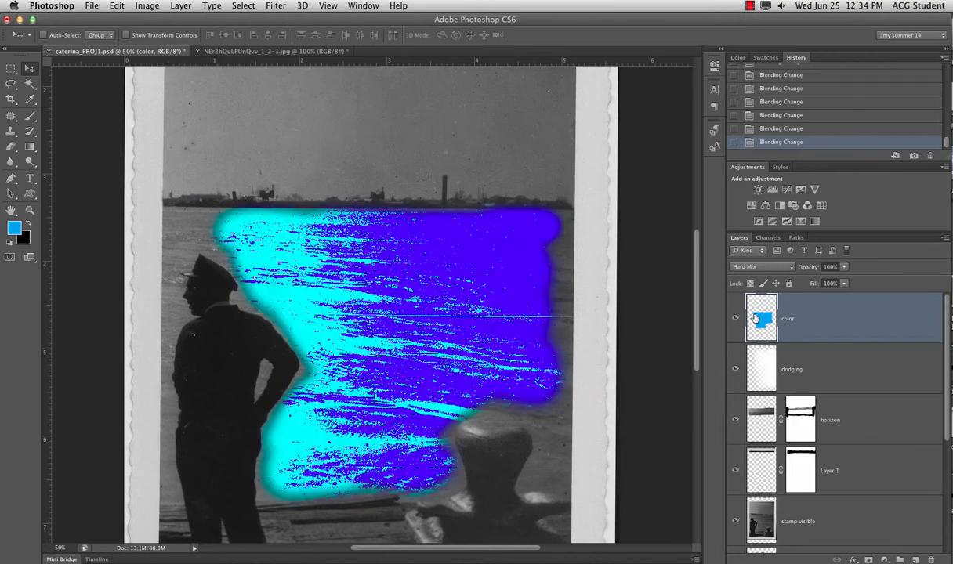
scroll(746, 316, "down", 3)
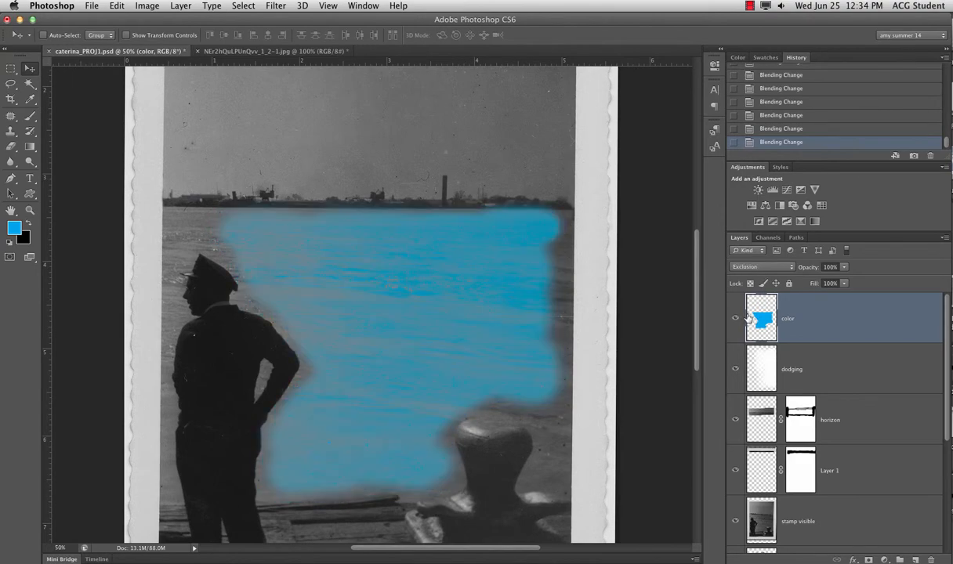
scroll(747, 316, "down", 5)
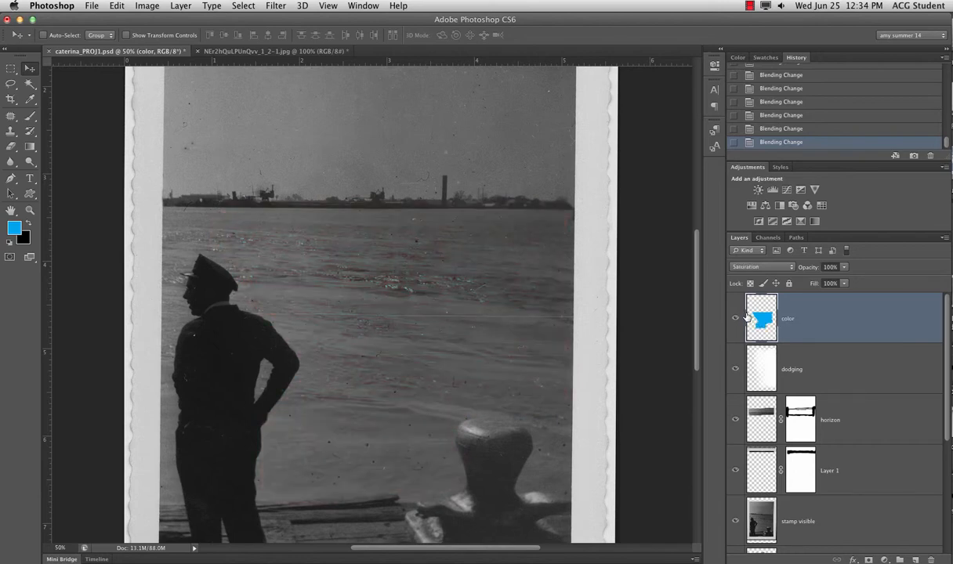
key("shift+plus")
key("shift+plus")
key("shift+plus")
key("shift+plus")
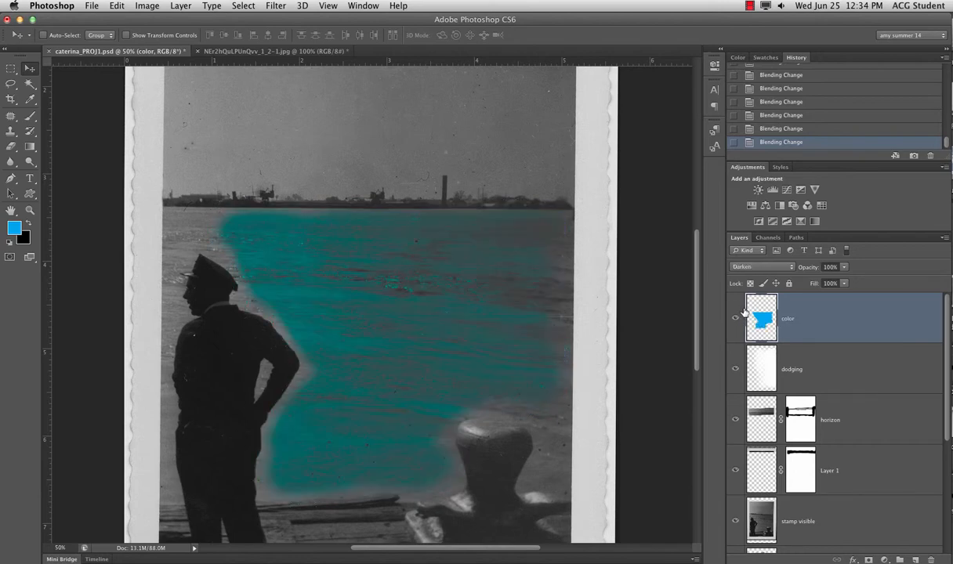
key("shift+plus")
key("shift+plus")
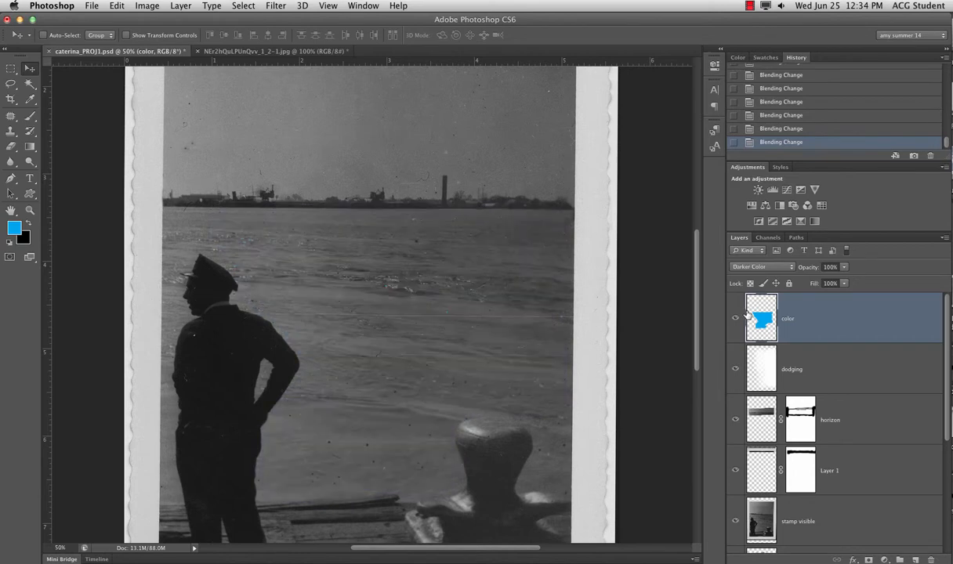
key("shift+plus")
key("shift+plus")
key("shift+plus")
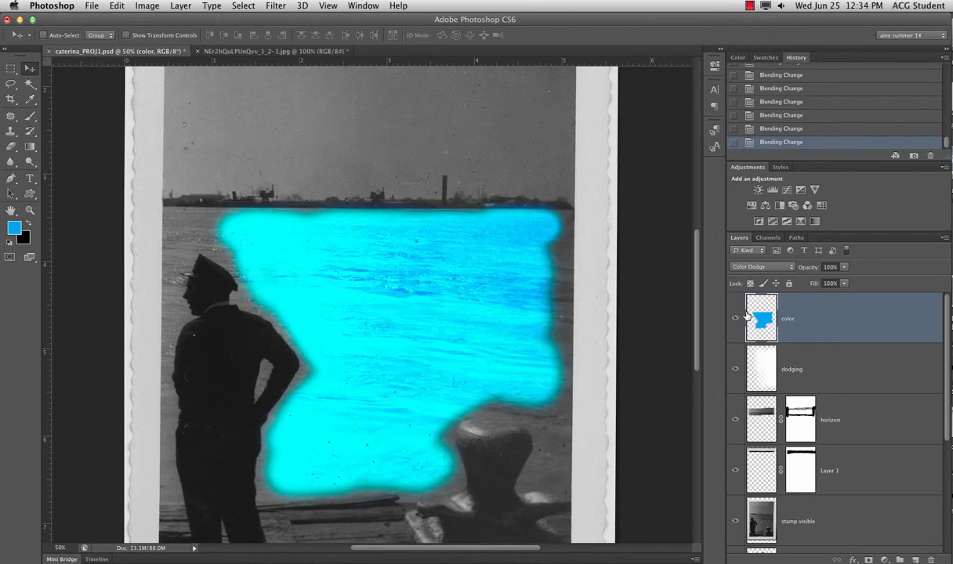
key("shift+plus")
key("shift+plus")
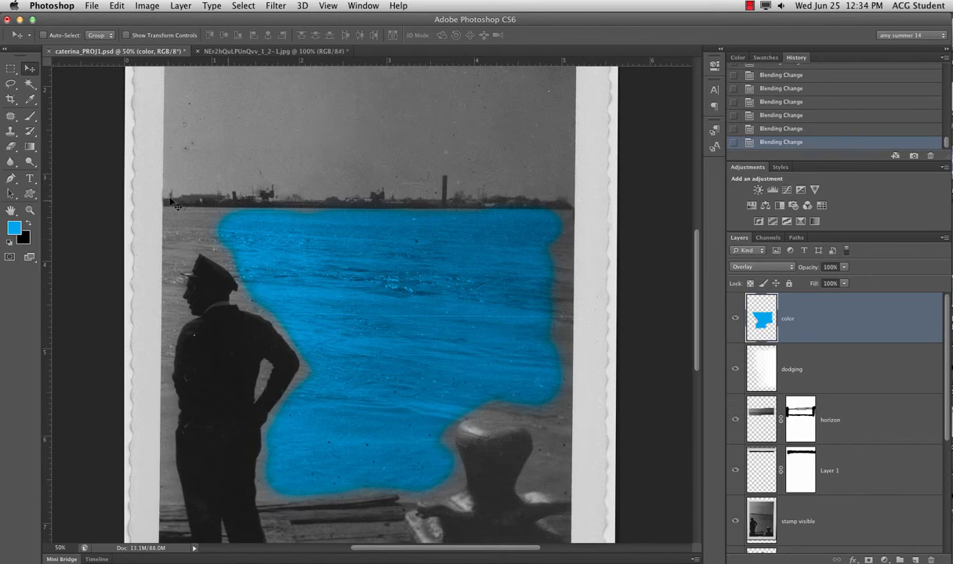
left_click(793, 268)
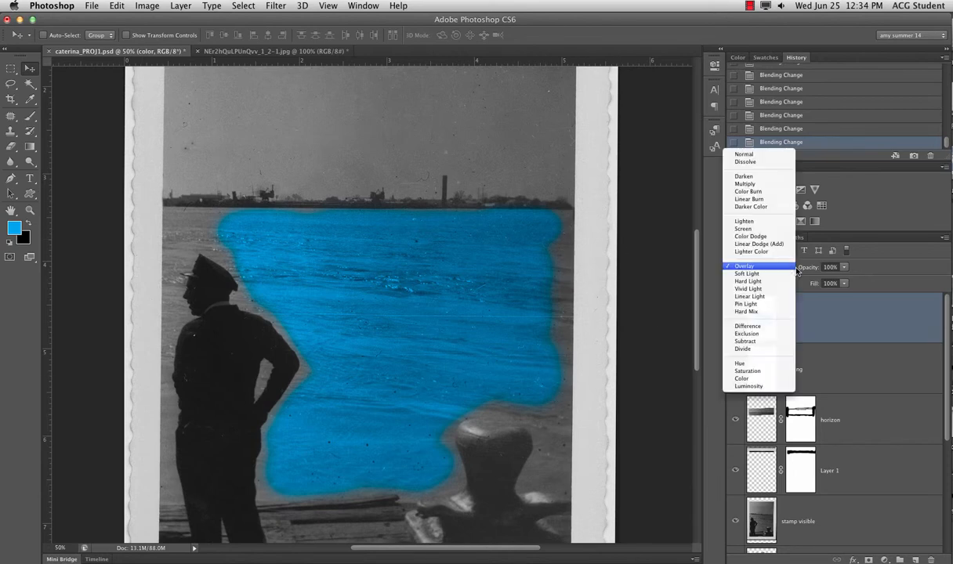
left_click(786, 270)
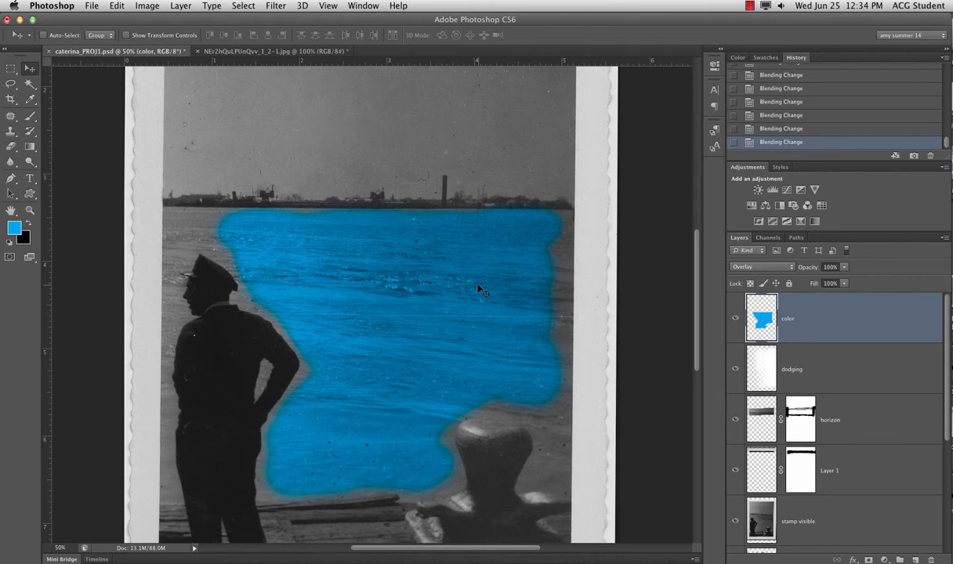
- Extend the blue along the horizon and out to both side edges of the water with a 90 px brush
key("b")
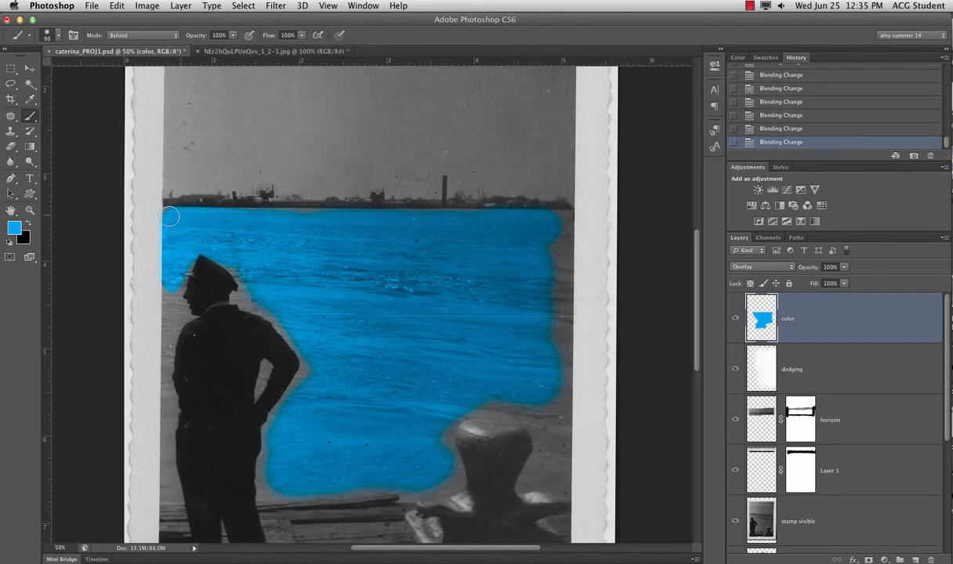
left_click_drag(323, 217, 514, 241)
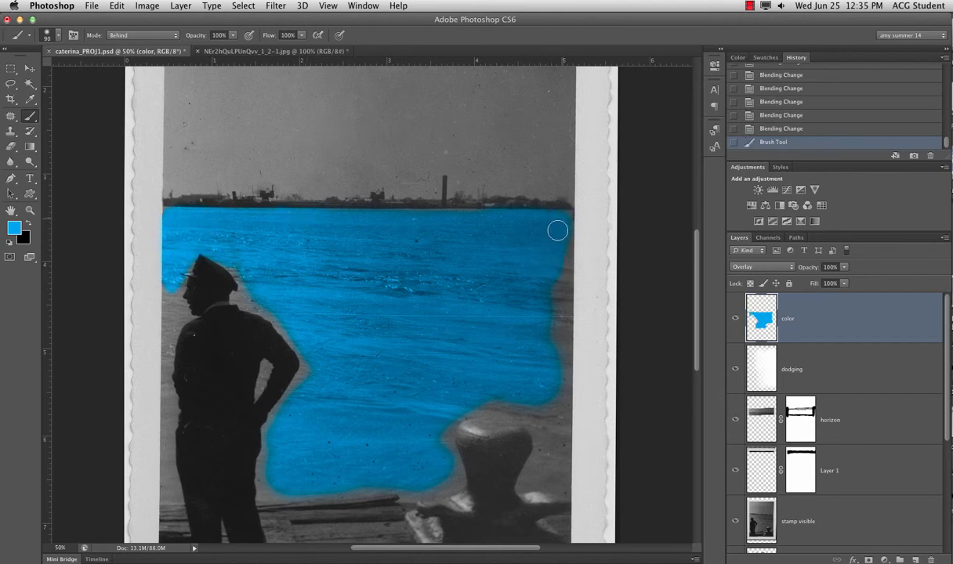
left_click_drag(556, 308, 555, 321)
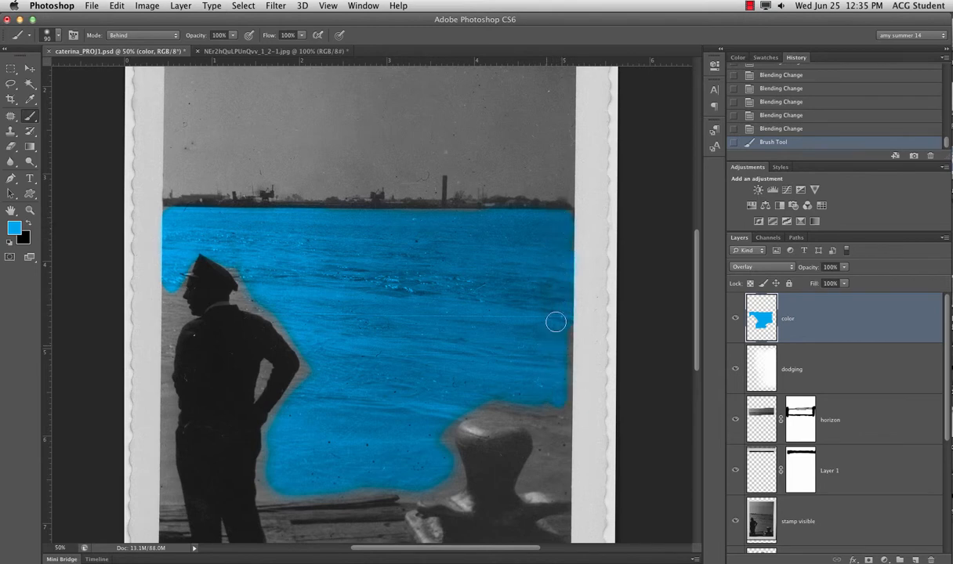
- Erase the blue spilling onto the photo's right white border with a 100 px eraser
mouse_move(629, 358)
left_mouse_down()
mouse_move(696, 373)
mouse_move(635, 296)
mouse_move(565, 392)
mouse_move(429, 364)
left_mouse_up()
key("super+plus")
key("e")
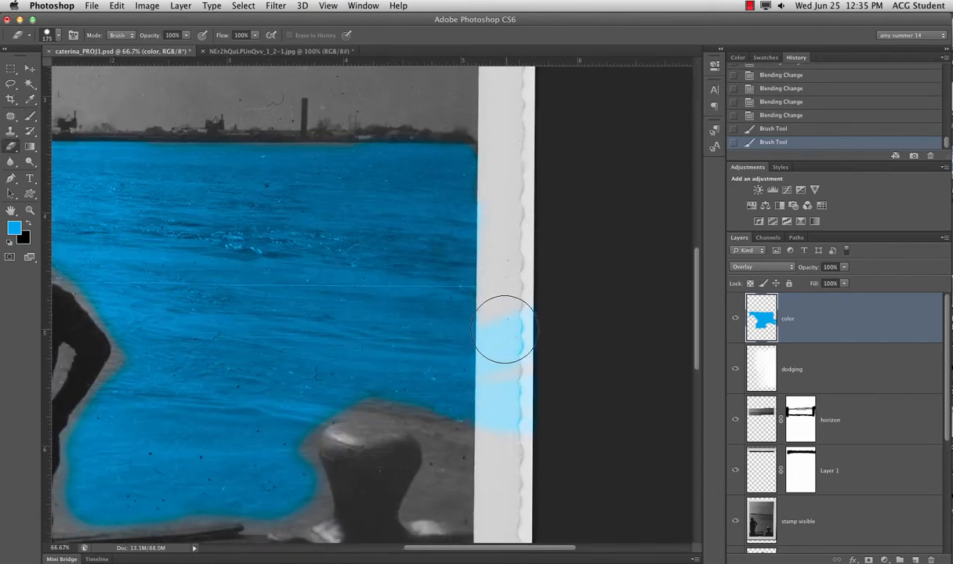
key("bracketleft")
mouse_move(493, 333)
left_mouse_down()
mouse_move(490, 429)
mouse_move(513, 291)
mouse_move(500, 286)
left_mouse_up()
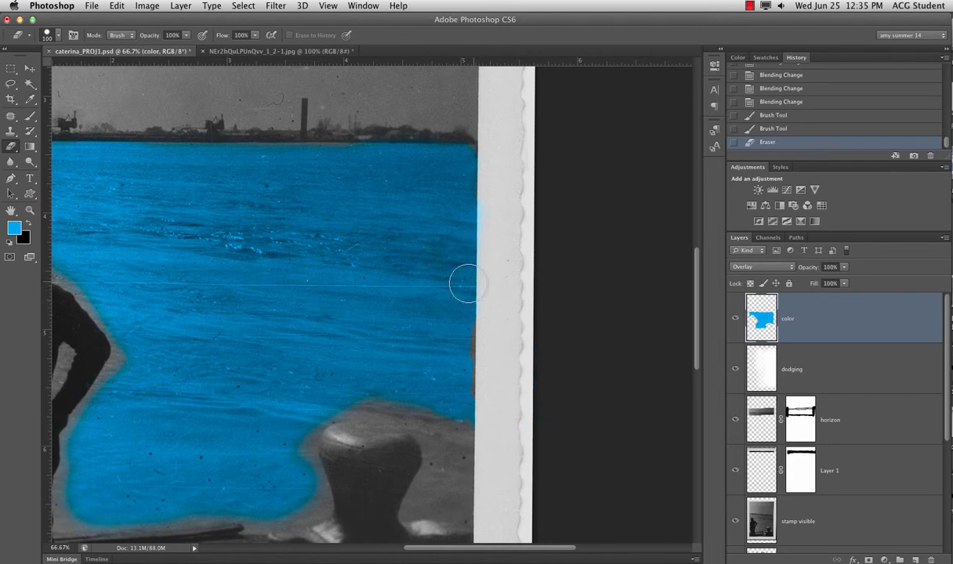
- Fill the remaining water gaps with blue along the right photo edge, the man's outline, the dock and the bollard
key("b")
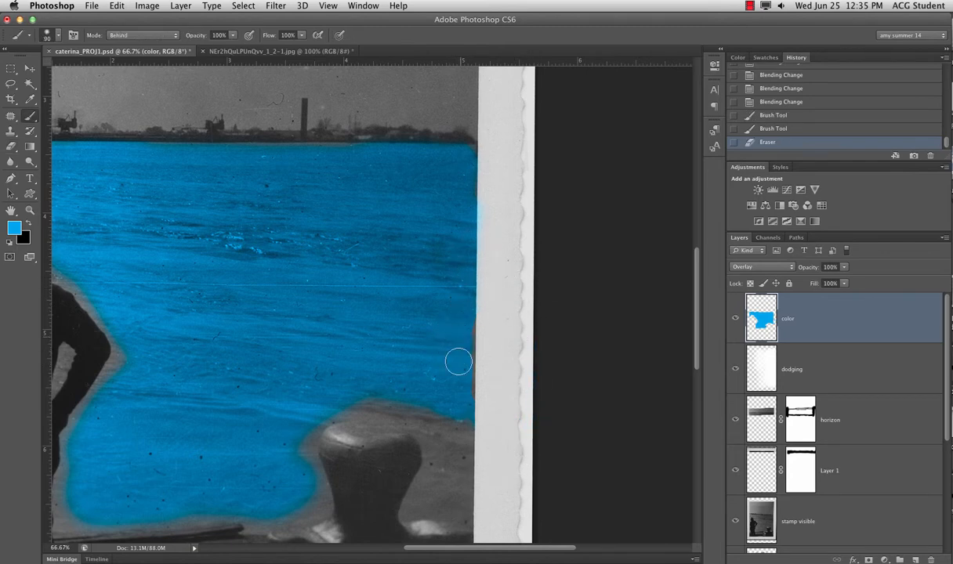
mouse_move(458, 354)
left_mouse_down()
mouse_move(457, 342)
mouse_move(457, 403)
mouse_move(447, 392)
left_mouse_up()
left_click_drag(251, 308, 506, 315)
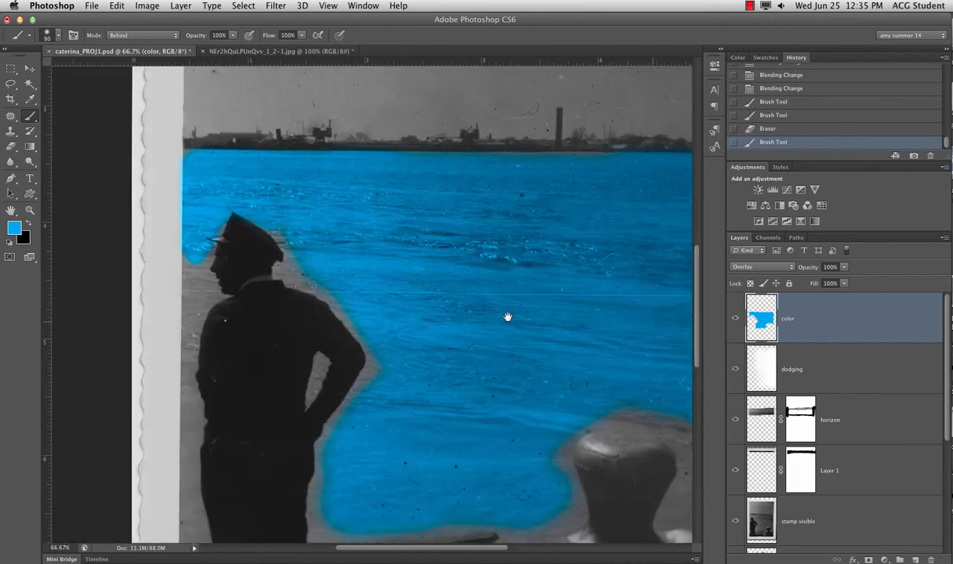
mouse_move(304, 274)
left_mouse_down()
mouse_move(353, 304)
mouse_move(379, 343)
mouse_move(366, 390)
mouse_move(330, 449)
mouse_move(323, 521)
mouse_move(331, 435)
left_mouse_up()
left_click_drag(470, 482, 491, 299)
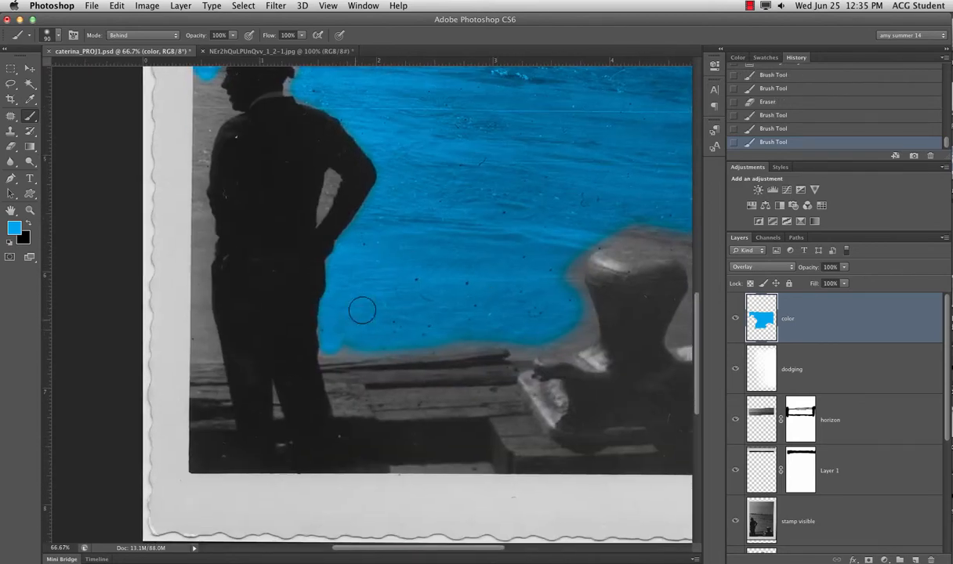
mouse_move(464, 338)
left_mouse_down()
mouse_move(570, 340)
mouse_move(589, 326)
mouse_move(554, 251)
left_mouse_up()
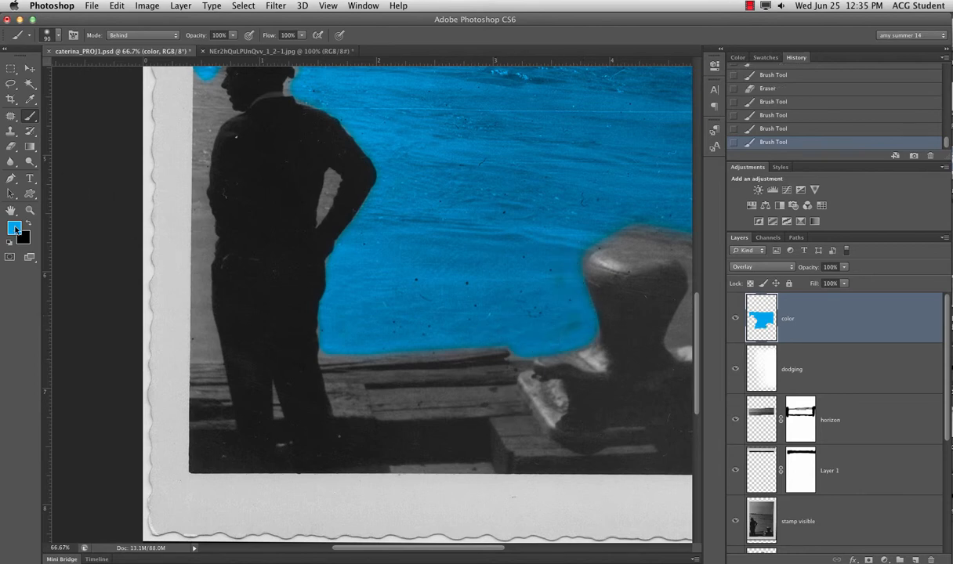
- Change the foreground color to olive (807800) and paint over part of the wooden dock between the man and the bollard
left_click(14, 227)
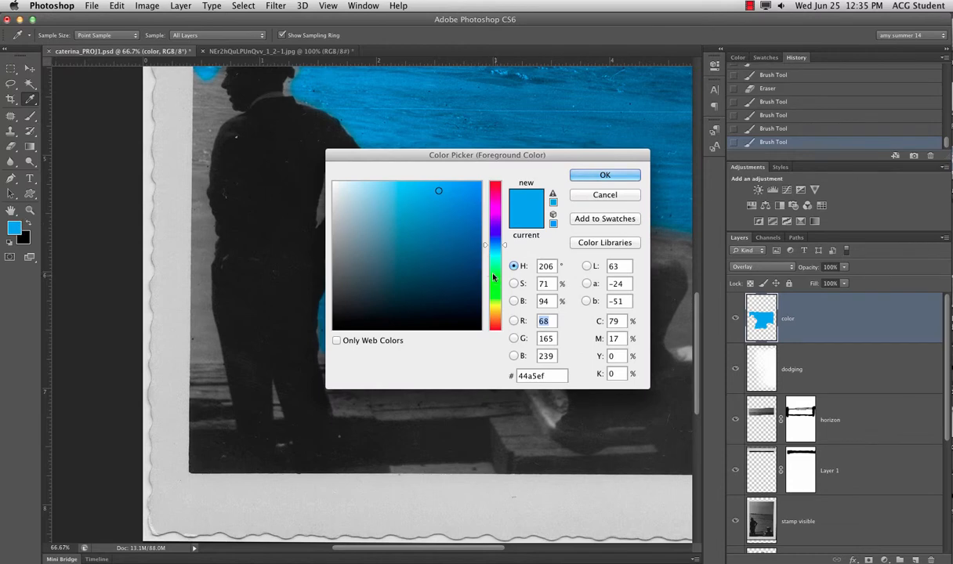
left_click(494, 306)
left_click_drag(449, 218, 480, 256)
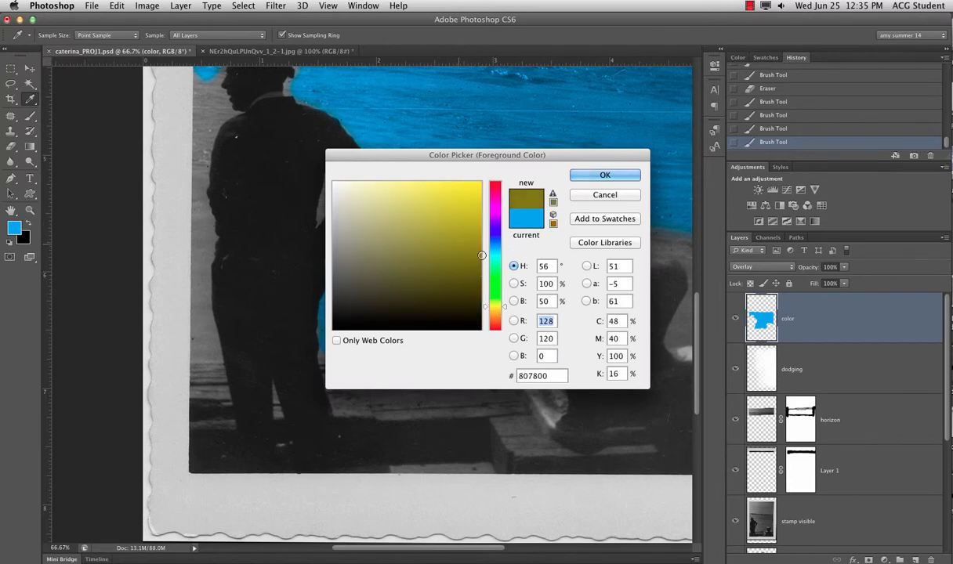
left_click(607, 174)
mouse_move(461, 402)
left_mouse_down()
mouse_move(415, 415)
mouse_move(506, 391)
mouse_move(453, 369)
mouse_move(514, 371)
mouse_move(494, 380)
mouse_move(485, 426)
mouse_move(518, 439)
mouse_move(418, 469)
mouse_move(411, 454)
mouse_move(439, 431)
mouse_move(433, 416)
mouse_move(362, 402)
left_mouse_up()
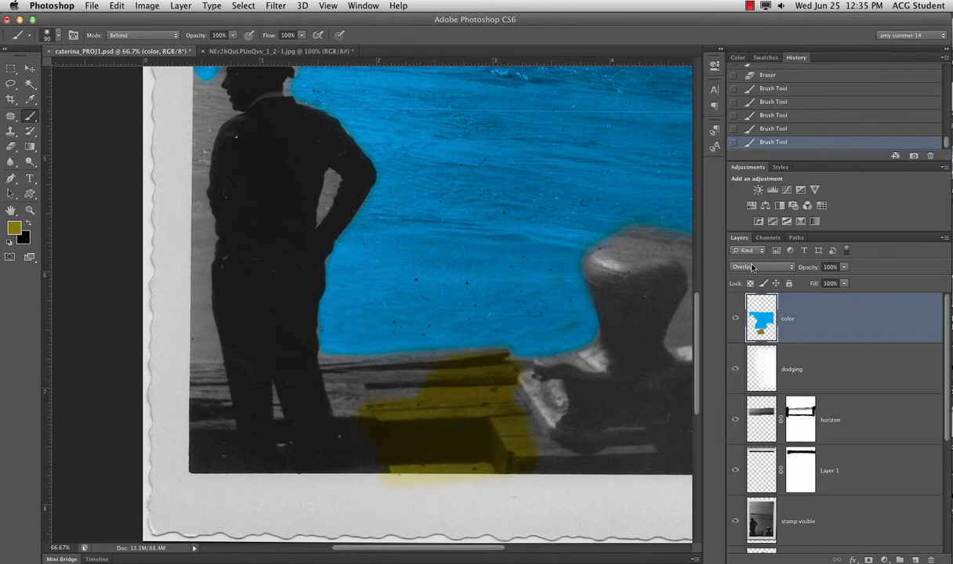
- Extend the olive paint across the rest of the wooden dock, behind and beside the man's legs
mouse_move(336, 366)
left_mouse_down()
mouse_move(469, 364)
mouse_move(331, 369)
mouse_move(360, 463)
mouse_move(397, 458)
mouse_move(398, 426)
mouse_move(422, 393)
mouse_move(197, 382)
mouse_move(223, 384)
mouse_move(227, 446)
mouse_move(278, 414)
mouse_move(284, 470)
mouse_move(563, 433)
mouse_move(535, 456)
mouse_move(414, 435)
mouse_move(454, 461)
mouse_move(539, 463)
mouse_move(398, 409)
left_mouse_up()
left_click_drag(557, 432, 404, 404)
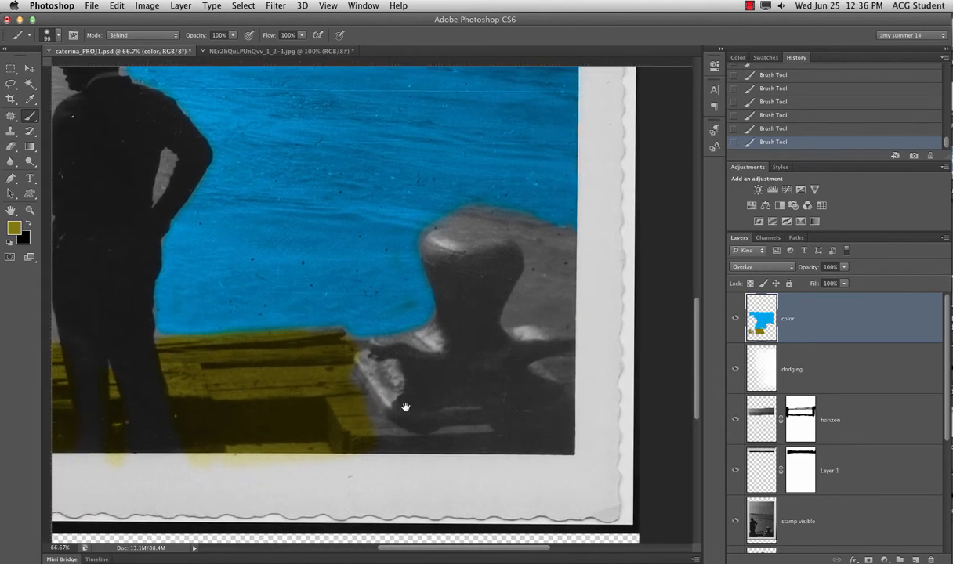
- Paint an olive patch beside the bollard on a new layer, try Multiply, and set that layer's blend mode to Soft Light
left_click(917, 559)
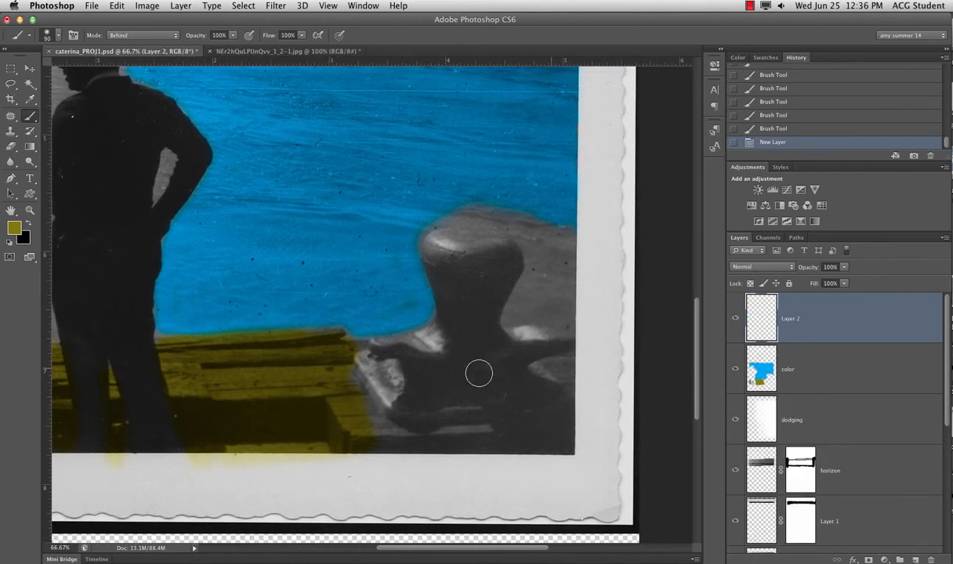
mouse_move(542, 341)
left_mouse_down()
mouse_move(543, 388)
mouse_move(559, 410)
mouse_move(565, 376)
mouse_move(543, 348)
mouse_move(525, 404)
left_mouse_up()
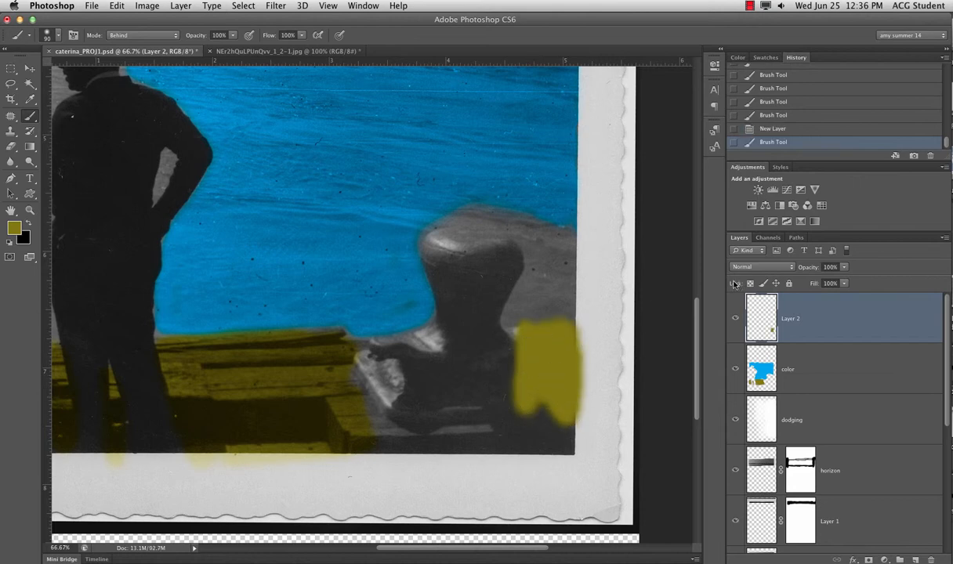
left_click(762, 267)
left_click(744, 295)
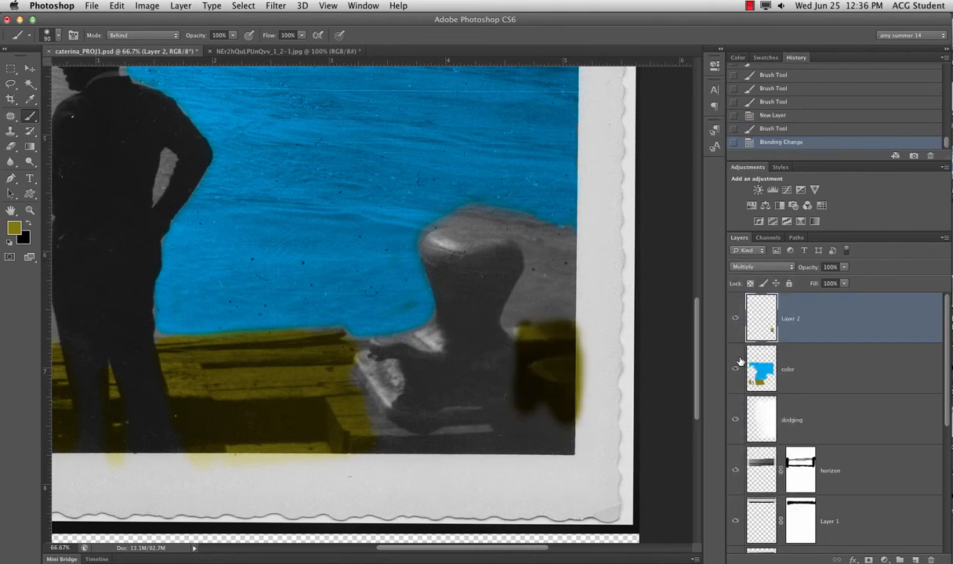
left_click(752, 268)
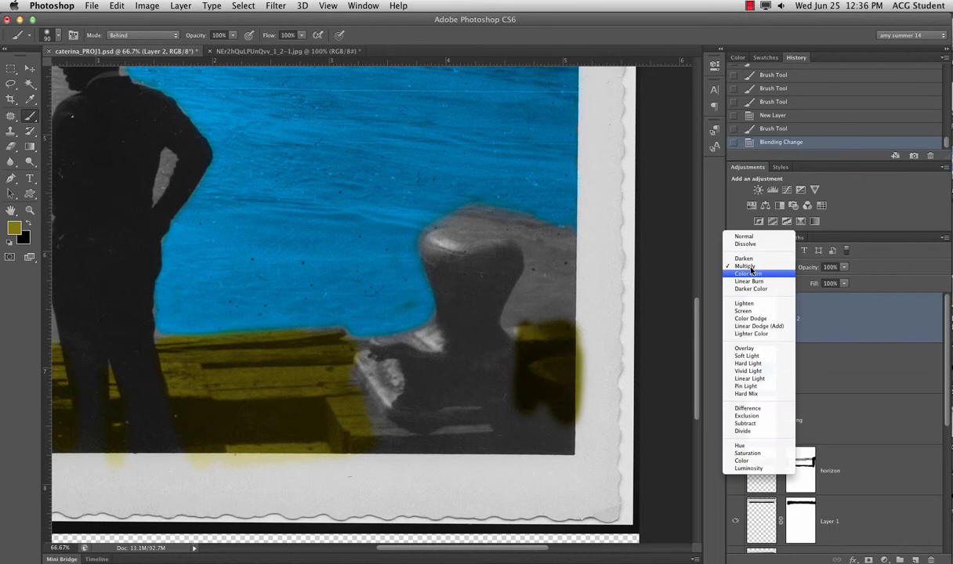
left_click(736, 361)
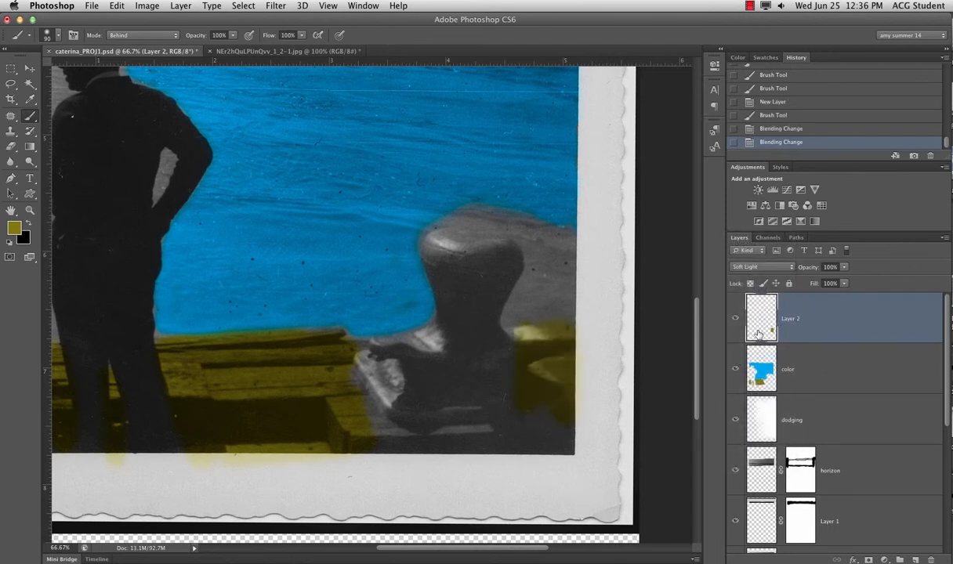
- Compare the blend modes of the two paint layers, and paint olive over the bollard's right side and surroundings on the Soft Light layer
left_click(792, 375)
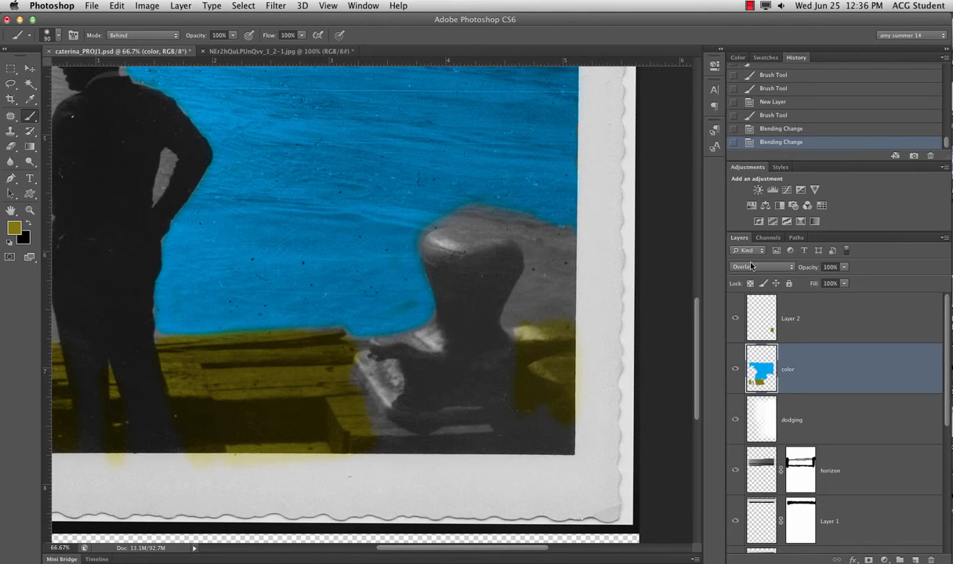
left_click(795, 320)
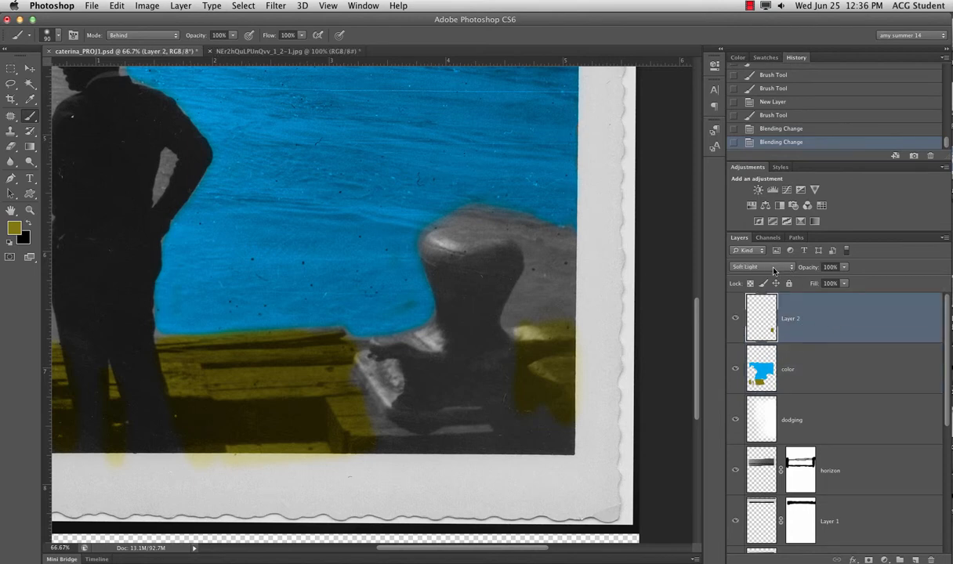
mouse_move(497, 243)
left_mouse_down()
mouse_move(527, 234)
mouse_move(509, 306)
mouse_move(517, 331)
mouse_move(576, 289)
mouse_move(483, 389)
mouse_move(502, 376)
mouse_move(488, 432)
mouse_move(529, 383)
left_mouse_up()
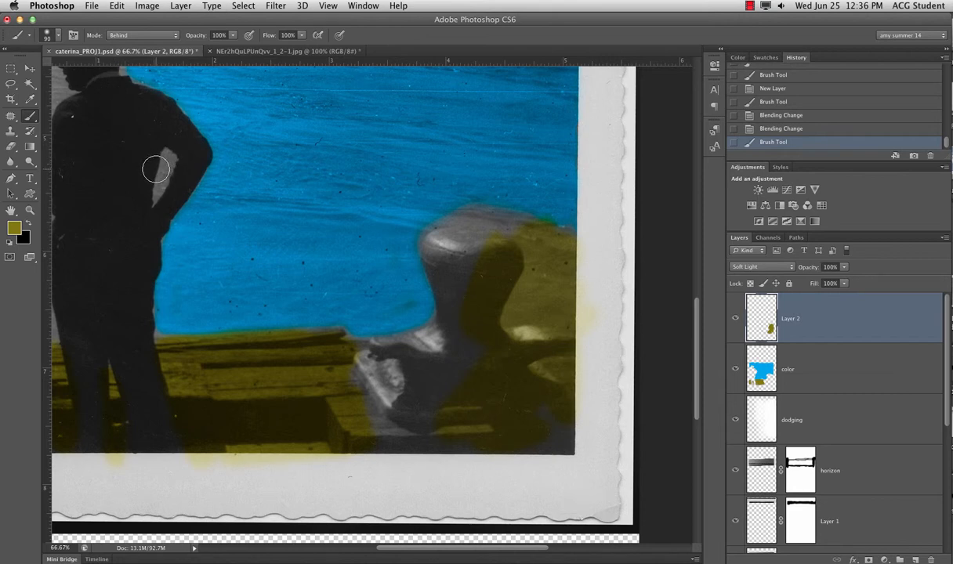
- Set the brush's painting mode to Normal and review its other mode options
left_click(137, 36)
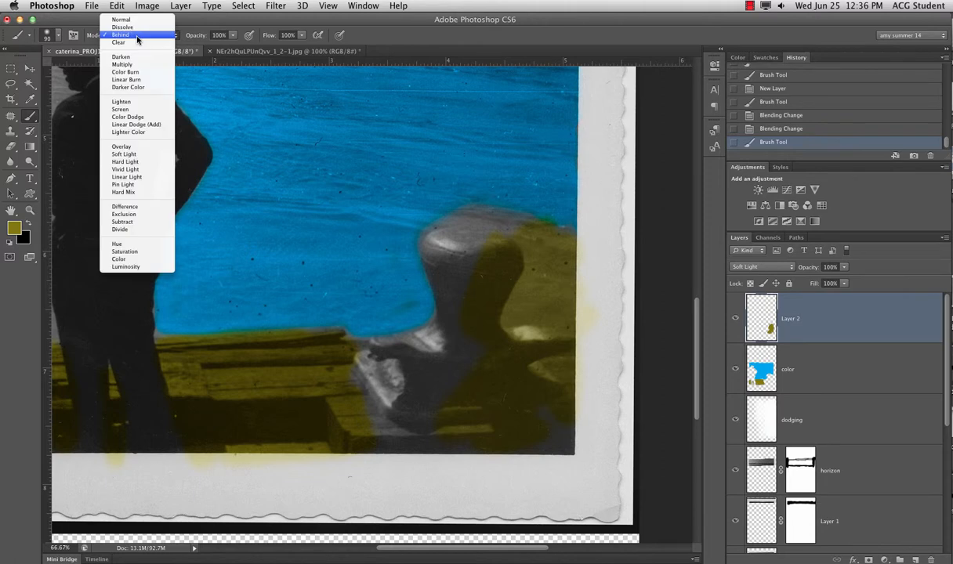
left_click(122, 20)
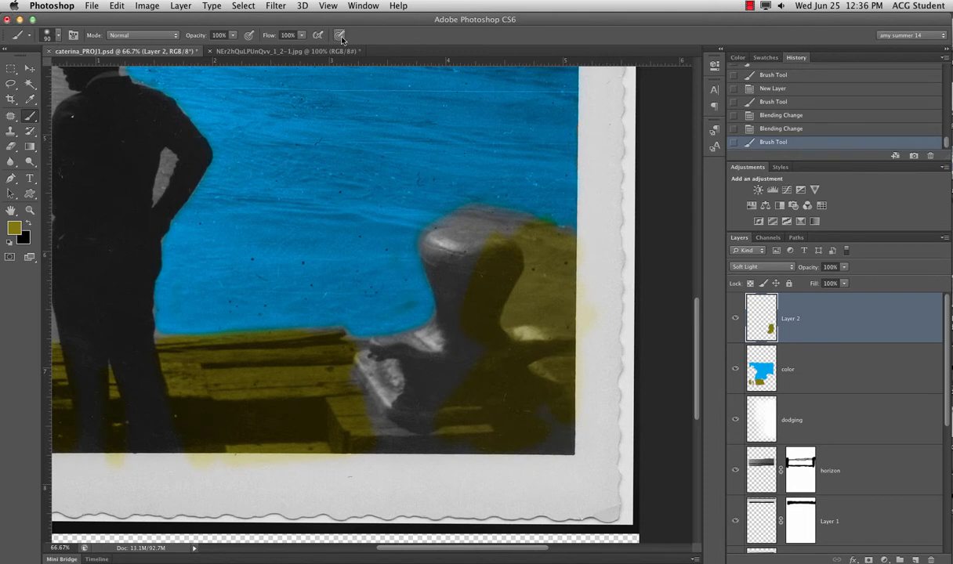
left_click(115, 38)
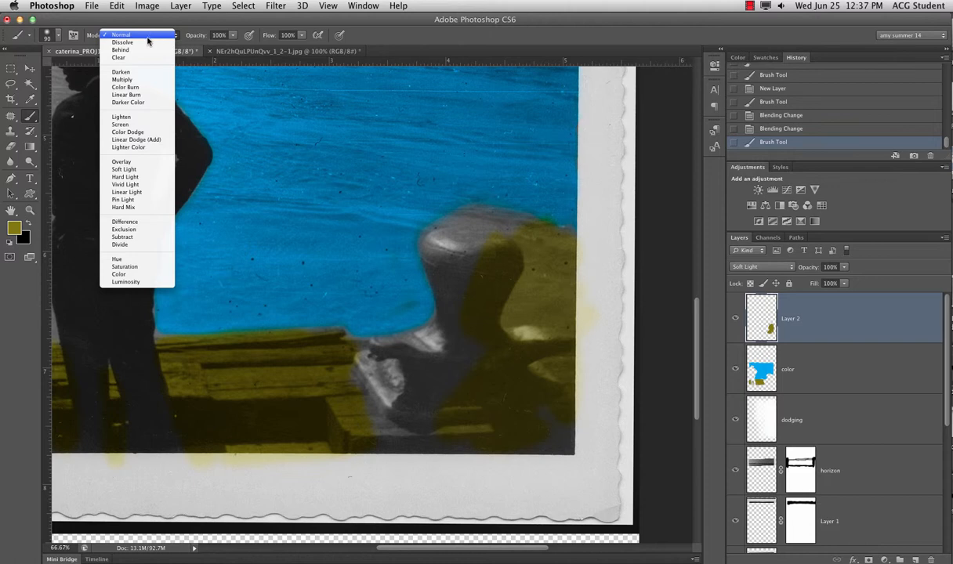
left_click(143, 37)
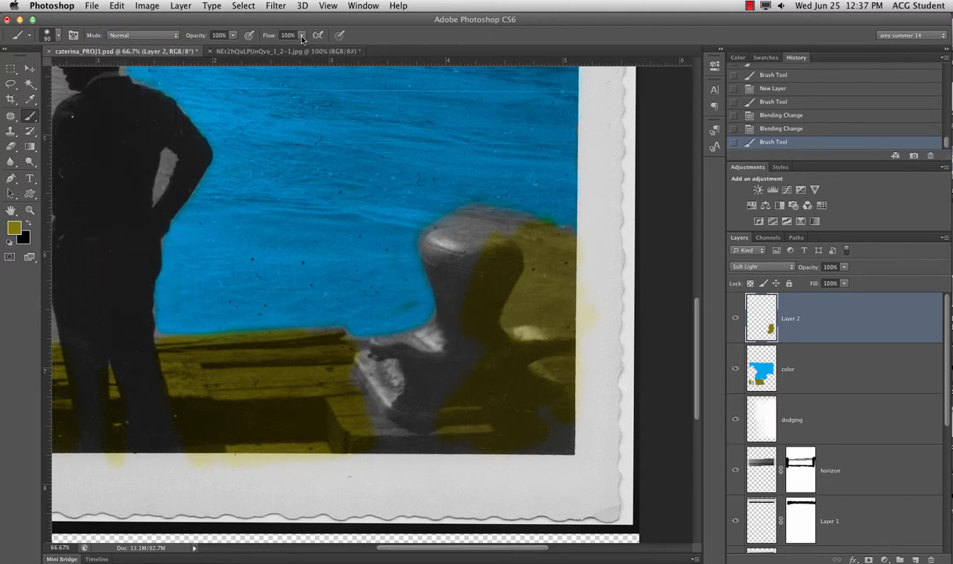
- Lower the opacity of the Soft Light olive layer and set the color layer's opacity to 60%
left_click(791, 268)
left_click(793, 270)
mouse_move(808, 269)
left_mouse_down()
mouse_move(783, 270)
mouse_move(817, 269)
left_mouse_up()
left_click(803, 368)
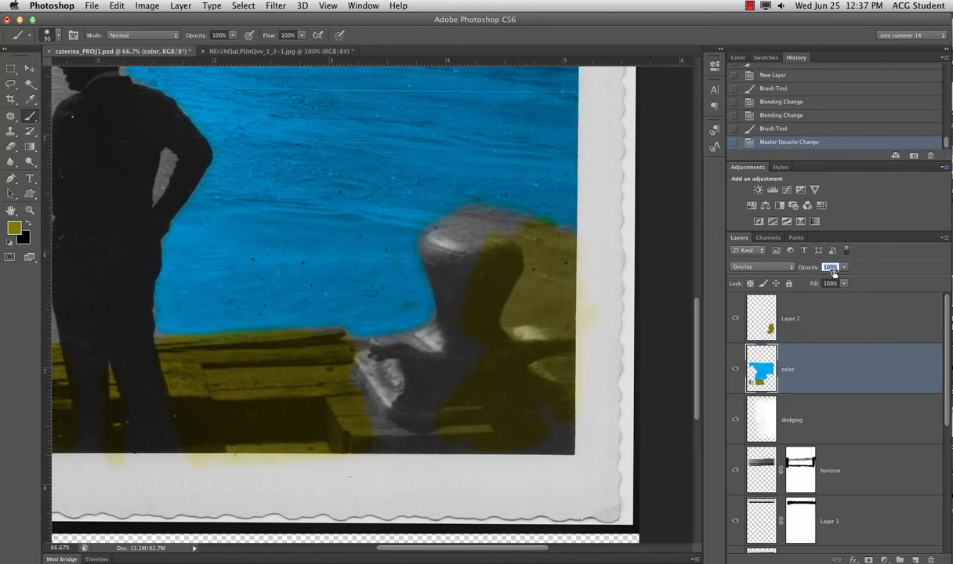
left_click(800, 330)
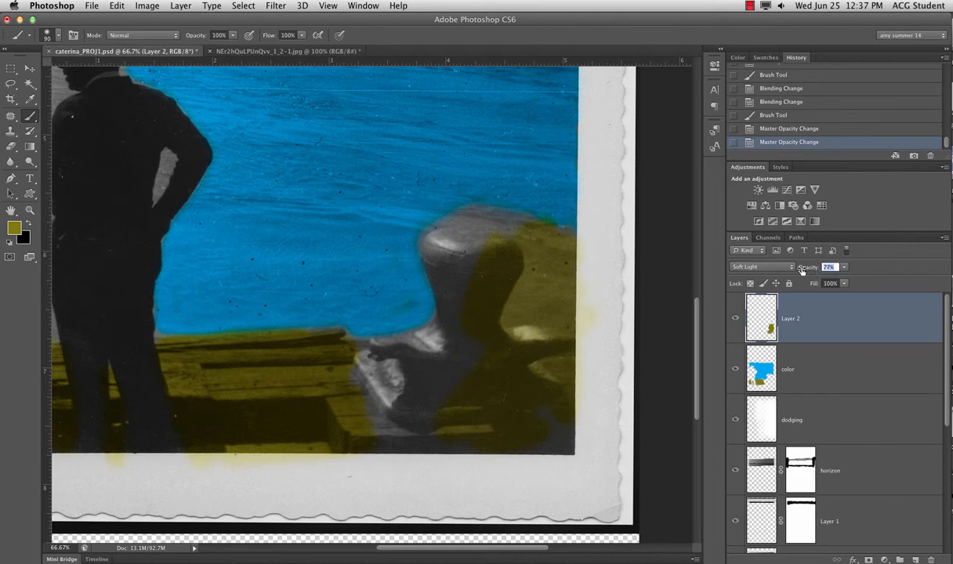
left_click_drag(799, 265, 753, 258)
left_click(761, 367)
key("super+minus")
key("super+minus")
key("super+minus")
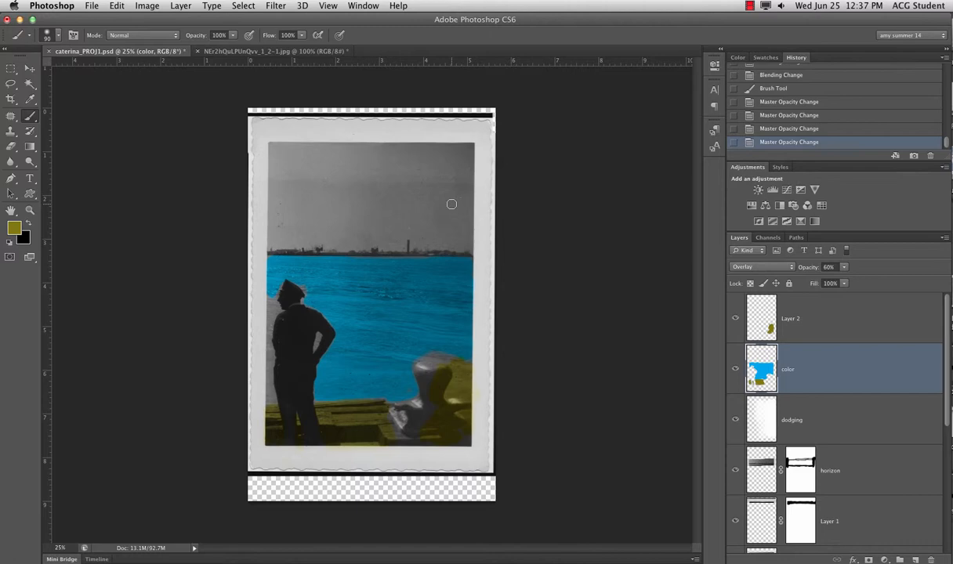
- Hide both paint layers and add a Color Lookup adjustment layer above the color layer
left_click(735, 318)
left_click(734, 368)
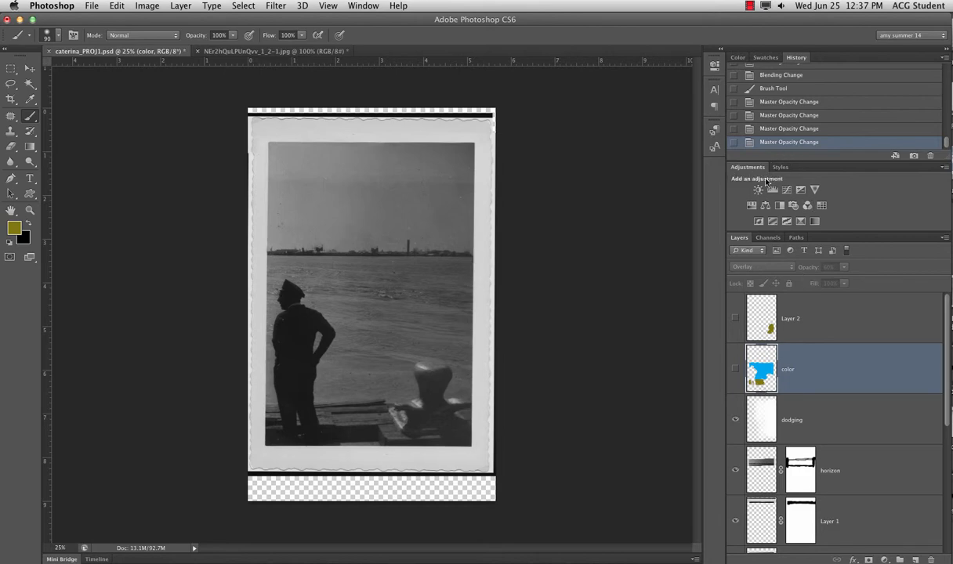
left_click(821, 206)
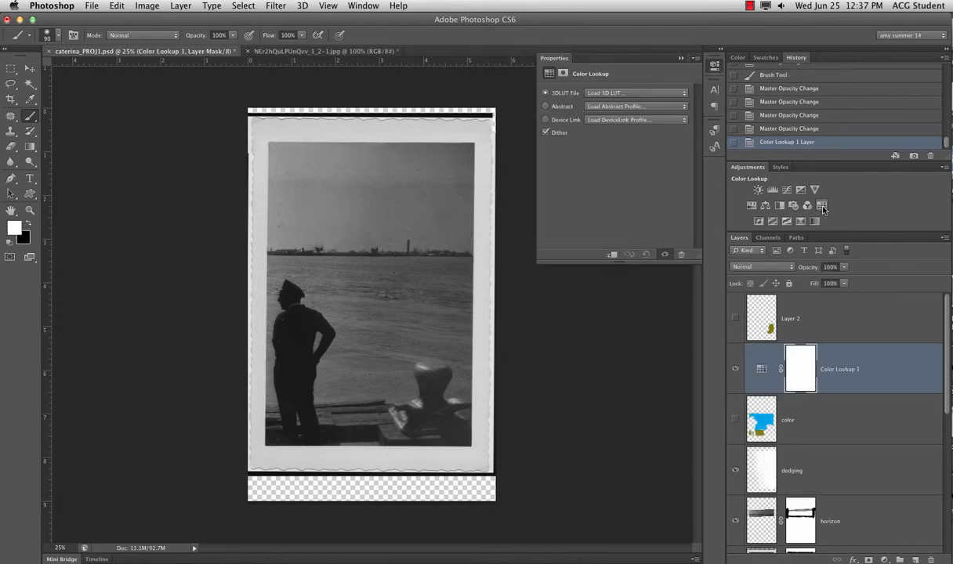
- Try the FallColors.look 3DLUT on the Color Lookup layer, and set it to FuturisticBleak.3DL
left_click(594, 95)
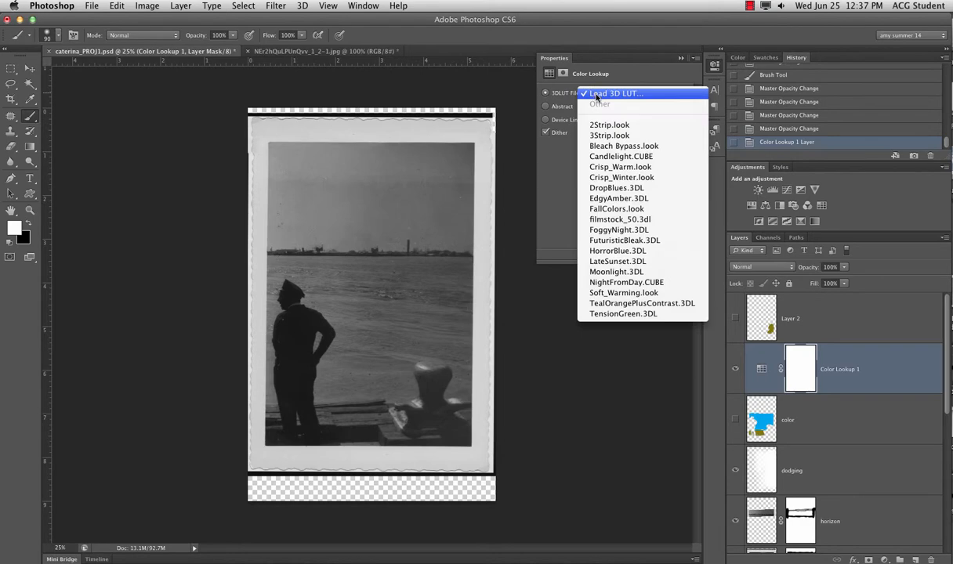
left_click(591, 212)
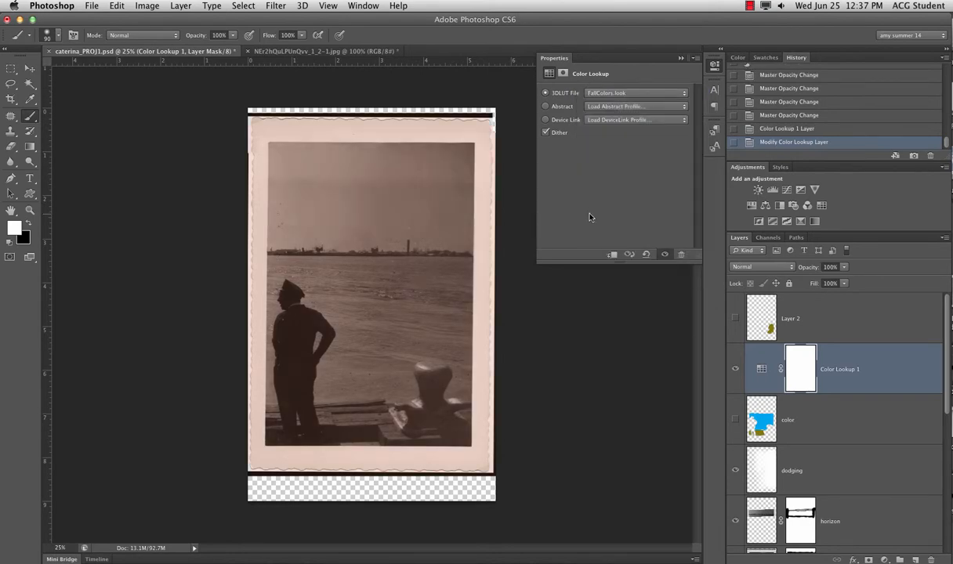
left_click(616, 96)
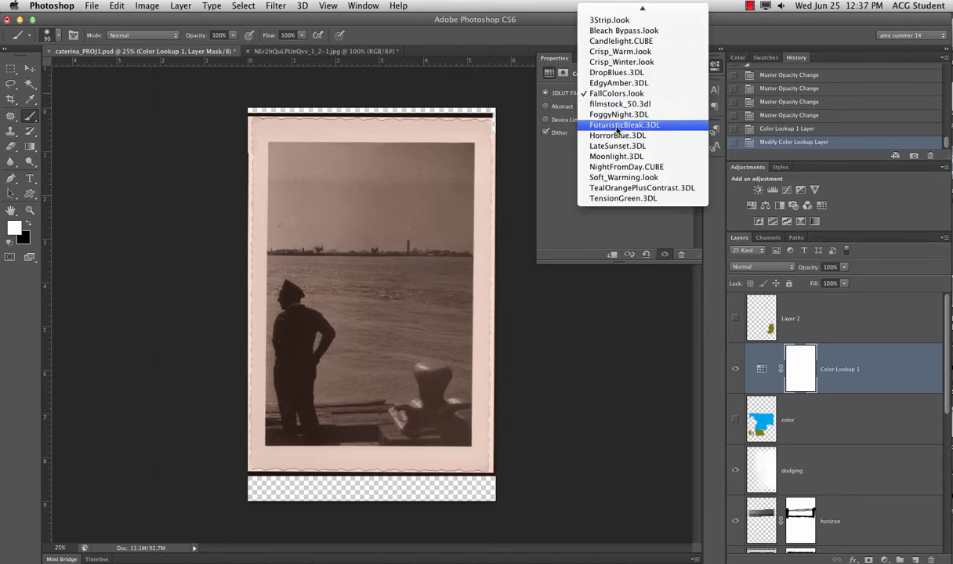
left_click(587, 135)
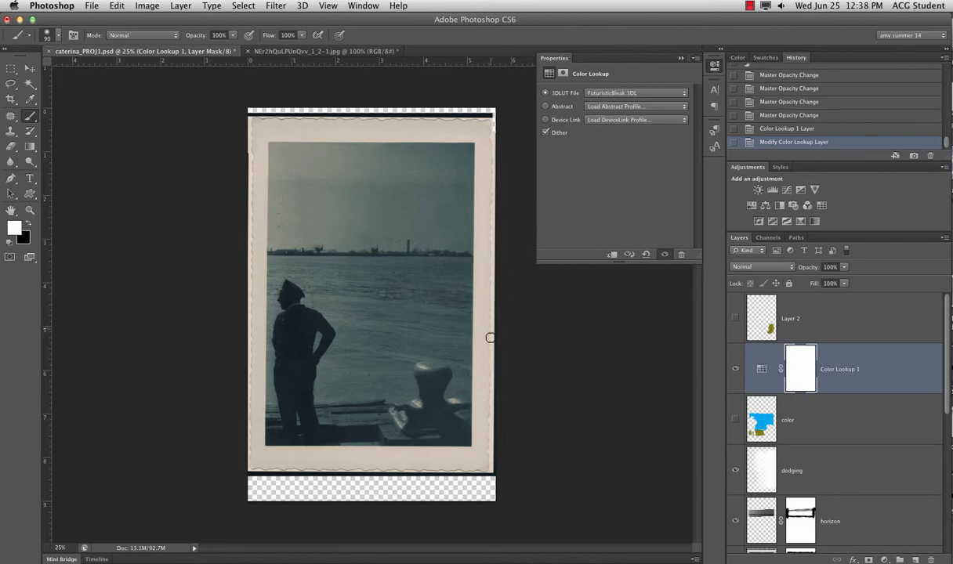
- Paint black on the Color Lookup mask along the photo's right white border to remove the tint there
mouse_move(482, 313)
left_mouse_down()
mouse_move(481, 337)
mouse_move(494, 259)
mouse_move(480, 292)
mouse_move(476, 396)
mouse_move(483, 351)
left_mouse_up()
key("x")
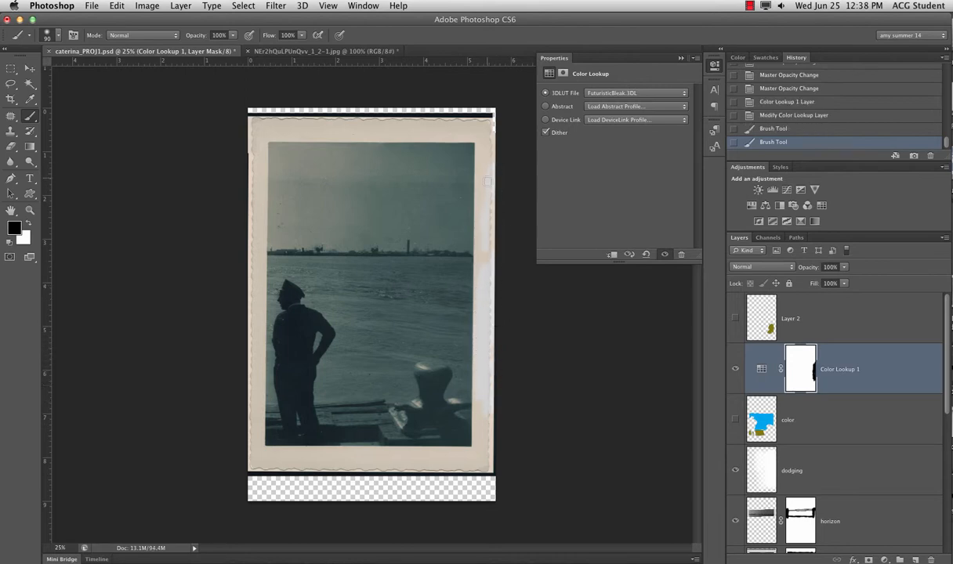
left_click_drag(494, 214, 494, 260)
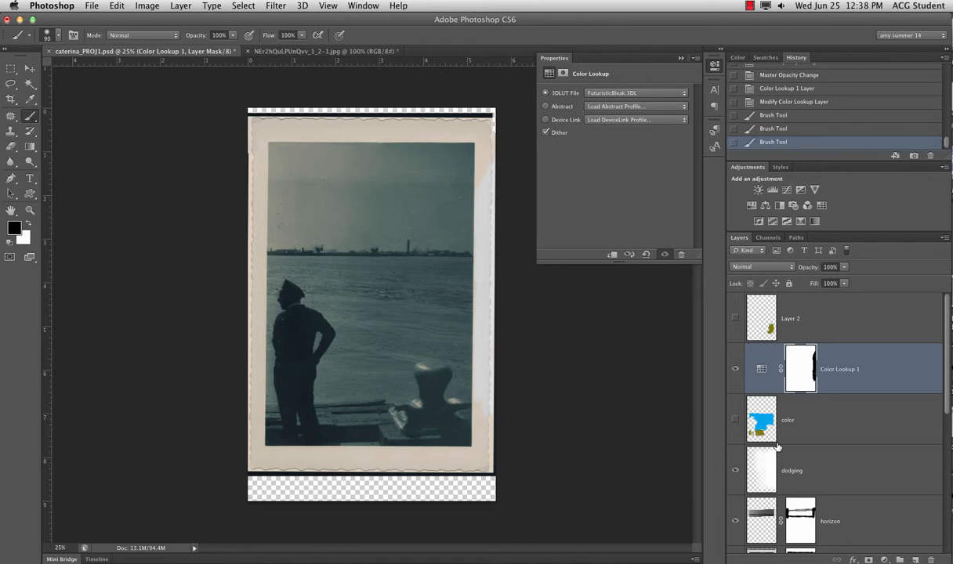
- Show the color layer again and toggle it and the Color Lookup layer to compare the looks, leaving both visible
left_click(734, 421)
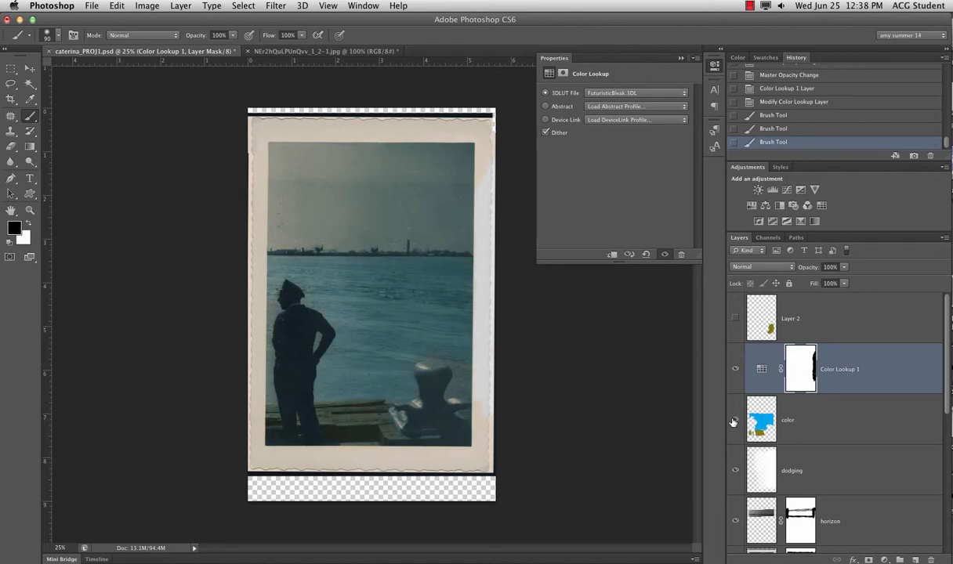
left_click(733, 423)
left_click(737, 367)
left_click(733, 421)
left_click(734, 421)
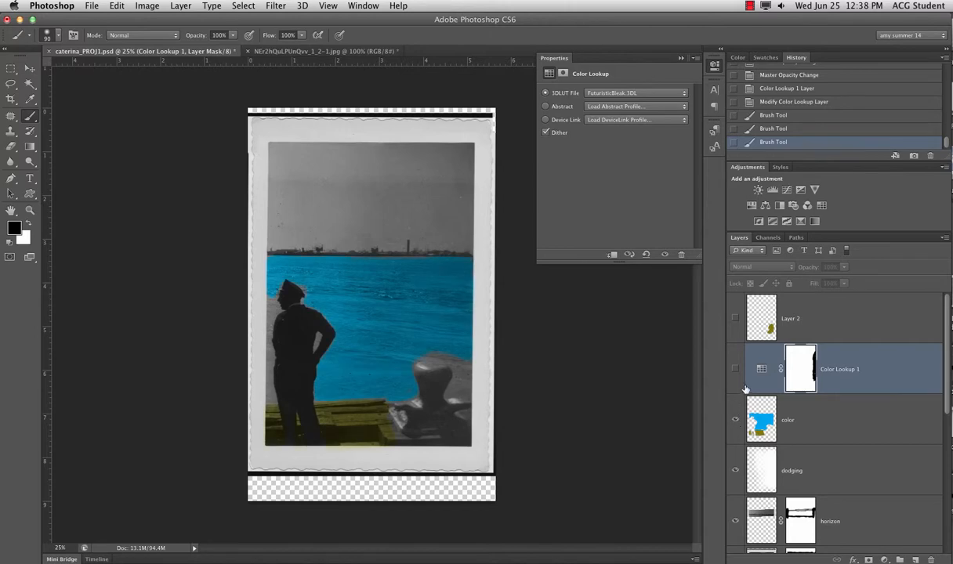
left_click(737, 369)
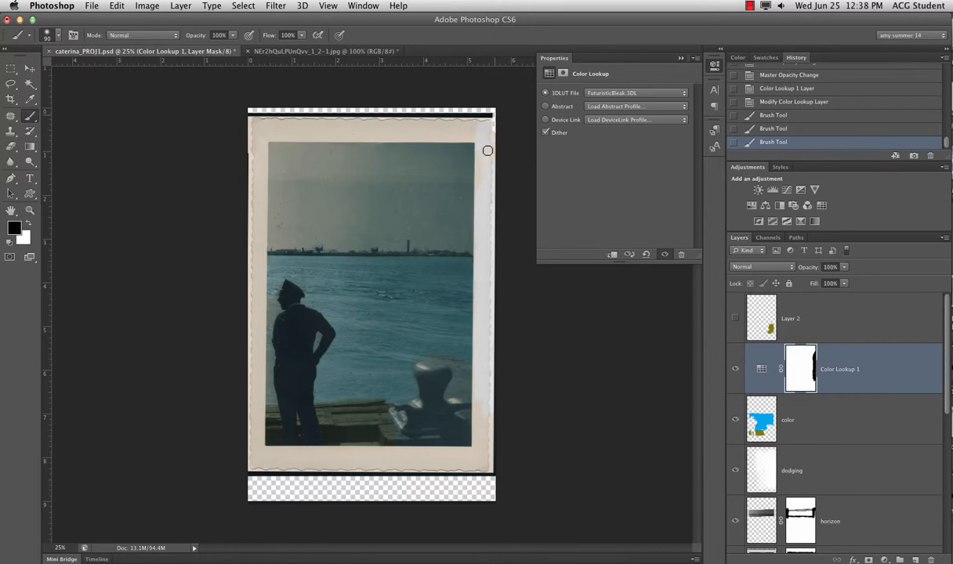
- Paint black on the lookup mask over the upper right and bottom borders and across the water, and restore the water's tint with white
left_click_drag(479, 173, 493, 135)
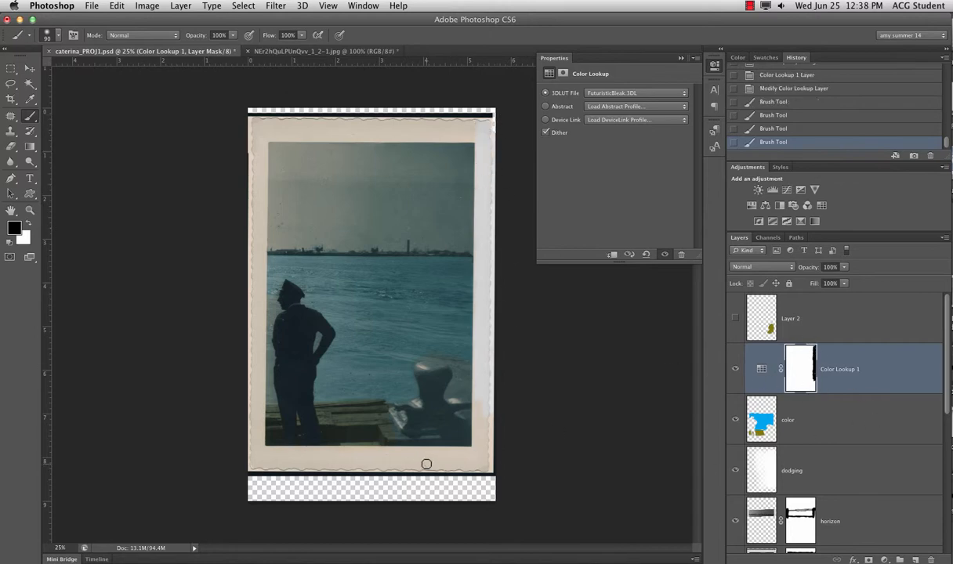
mouse_move(426, 464)
left_mouse_down()
mouse_move(487, 450)
mouse_move(456, 453)
mouse_move(484, 462)
mouse_move(356, 305)
mouse_move(402, 258)
left_mouse_up()
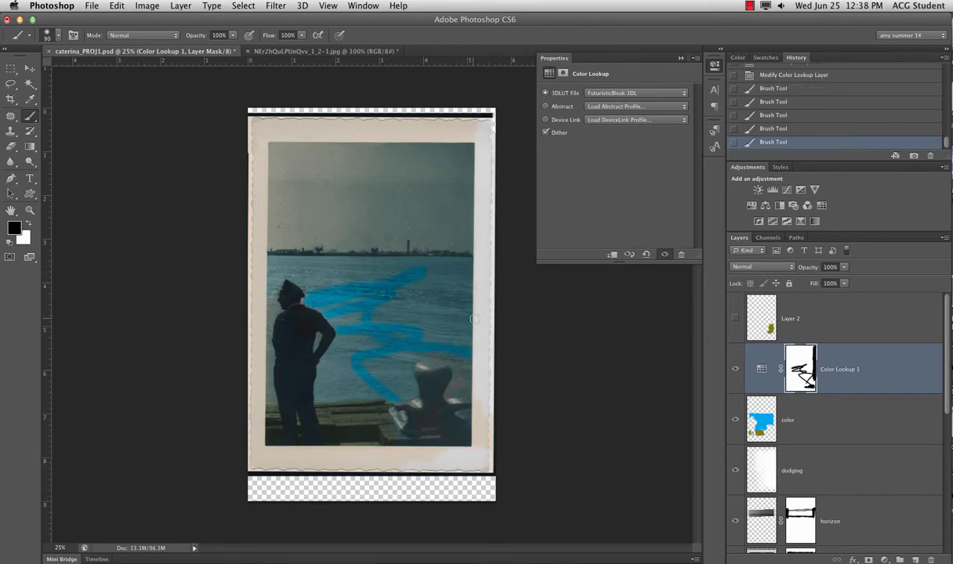
left_click(29, 224)
mouse_move(326, 280)
left_mouse_down()
mouse_move(304, 319)
mouse_move(333, 274)
mouse_move(323, 317)
mouse_move(394, 268)
mouse_move(408, 272)
mouse_move(320, 327)
mouse_move(377, 315)
mouse_move(346, 340)
mouse_move(389, 302)
mouse_move(348, 373)
mouse_move(407, 324)
mouse_move(357, 393)
mouse_move(444, 349)
mouse_move(413, 397)
mouse_move(451, 394)
mouse_move(382, 397)
mouse_move(416, 393)
mouse_move(421, 330)
mouse_move(413, 391)
left_mouse_up()
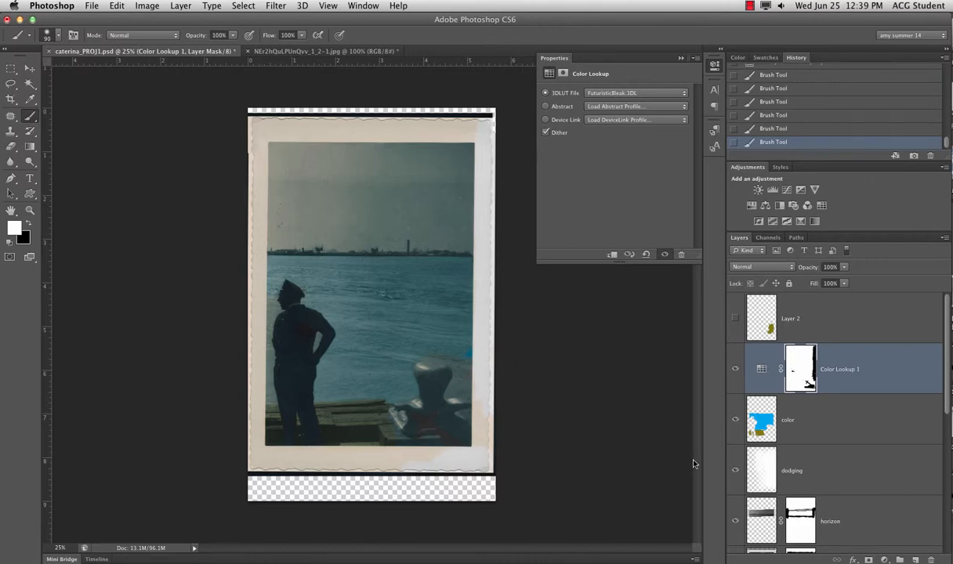
left_click(749, 6)
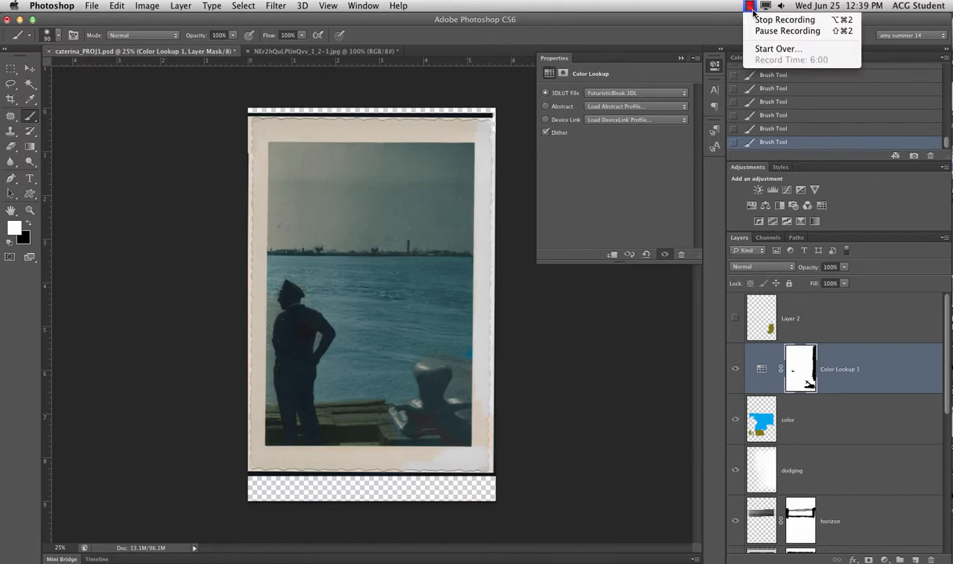